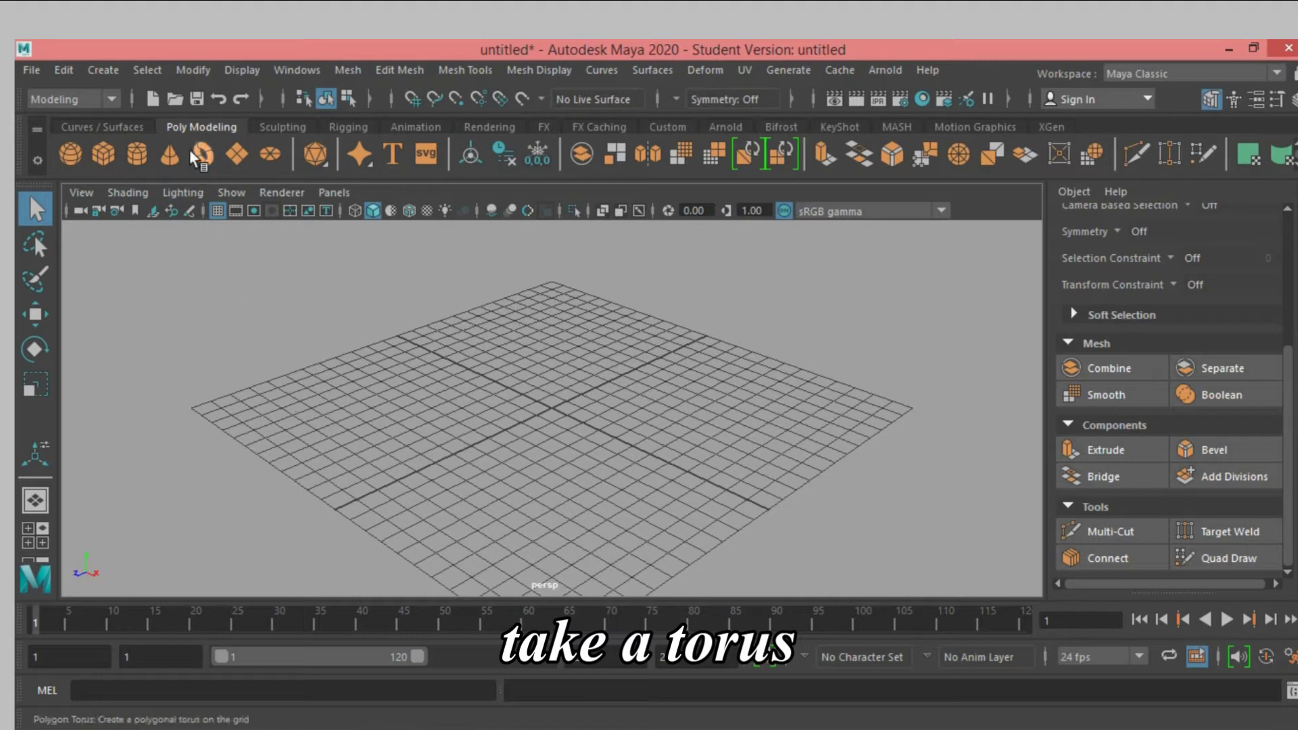
Step: Add a polygon torus at the grid centre and scale it up uniformly
{"action": "left_click", "coordinate": [203, 154]}
{"action": "left_click", "coordinate": [35, 385]}
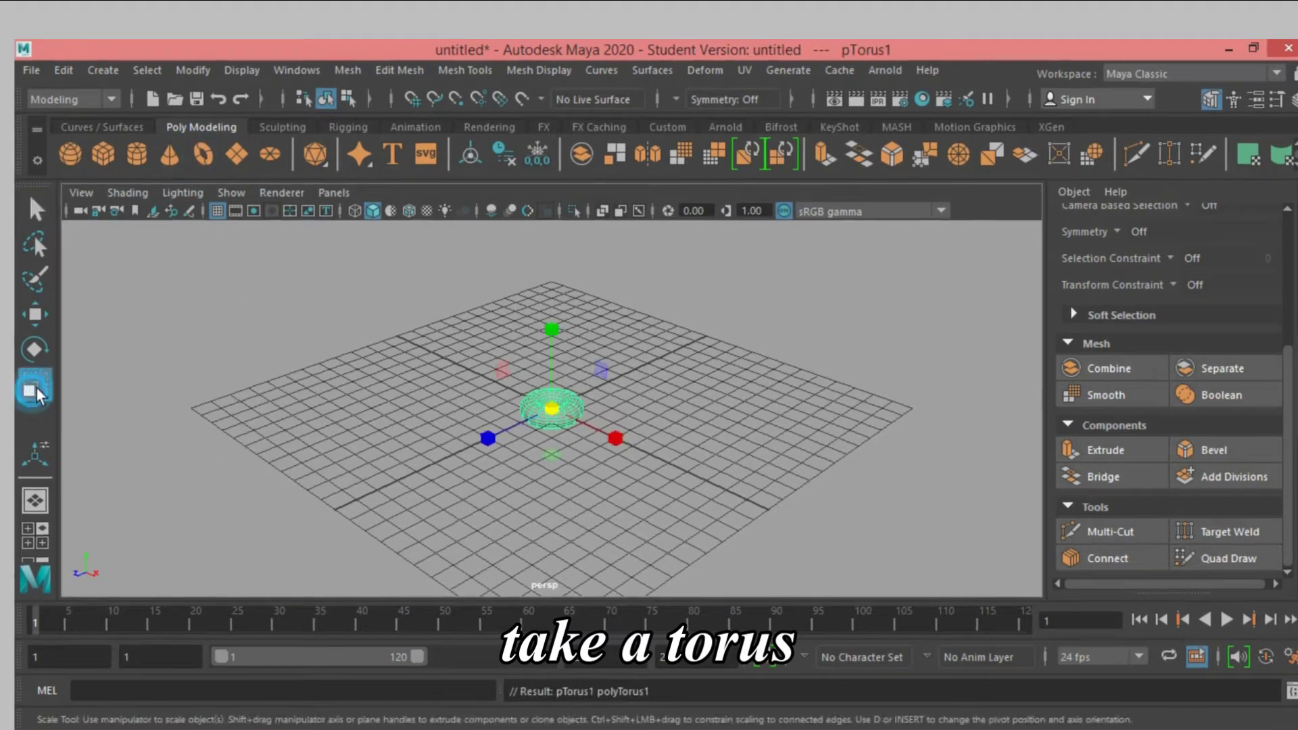
{"action": "left_click_drag", "start_coordinate": [552, 408], "coordinate": [655, 457]}
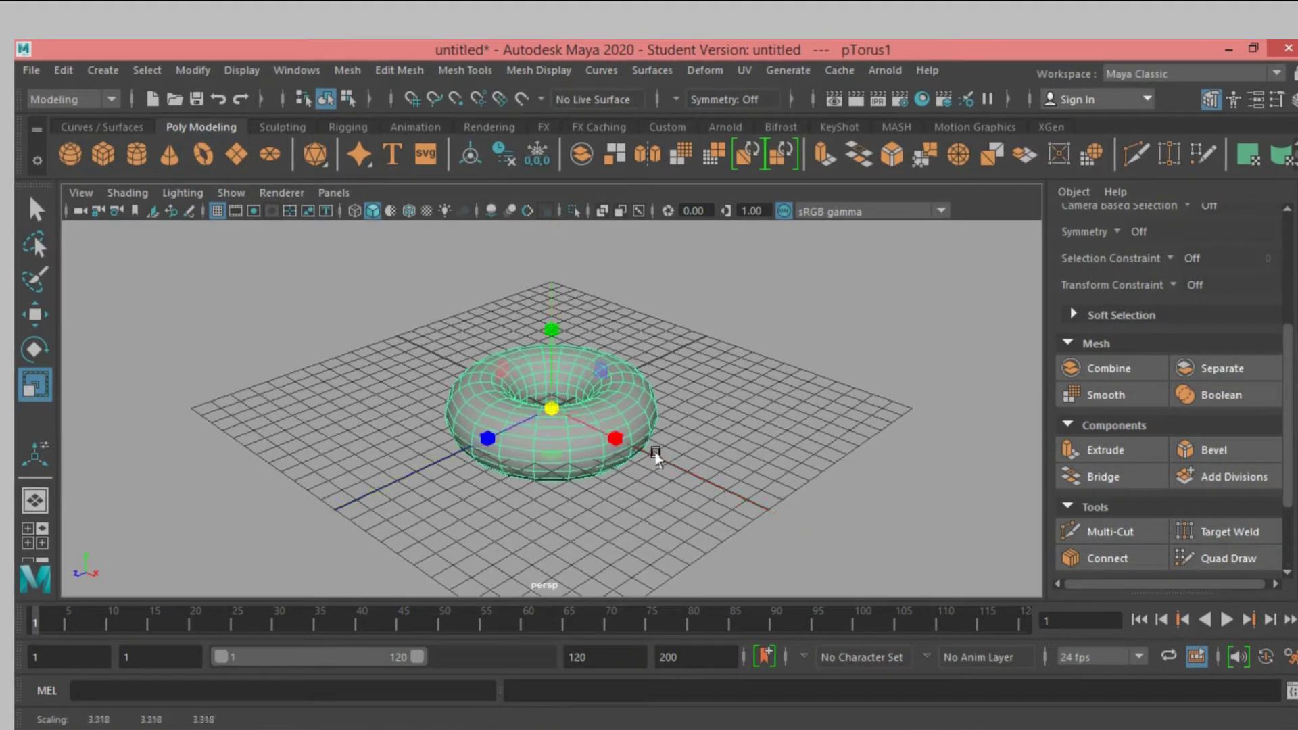
{"action": "mouse_move", "coordinate": [695, 420]}
{"action": "left_mouse_down", "text": "alt"}
{"action": "mouse_move", "coordinate": [695, 444]}
{"action": "mouse_move", "coordinate": [753, 435]}
{"action": "left_mouse_up", "text": "alt"}
{"action": "scroll", "coordinate": [698, 440], "scroll_direction": "up", "scroll_amount": 3}
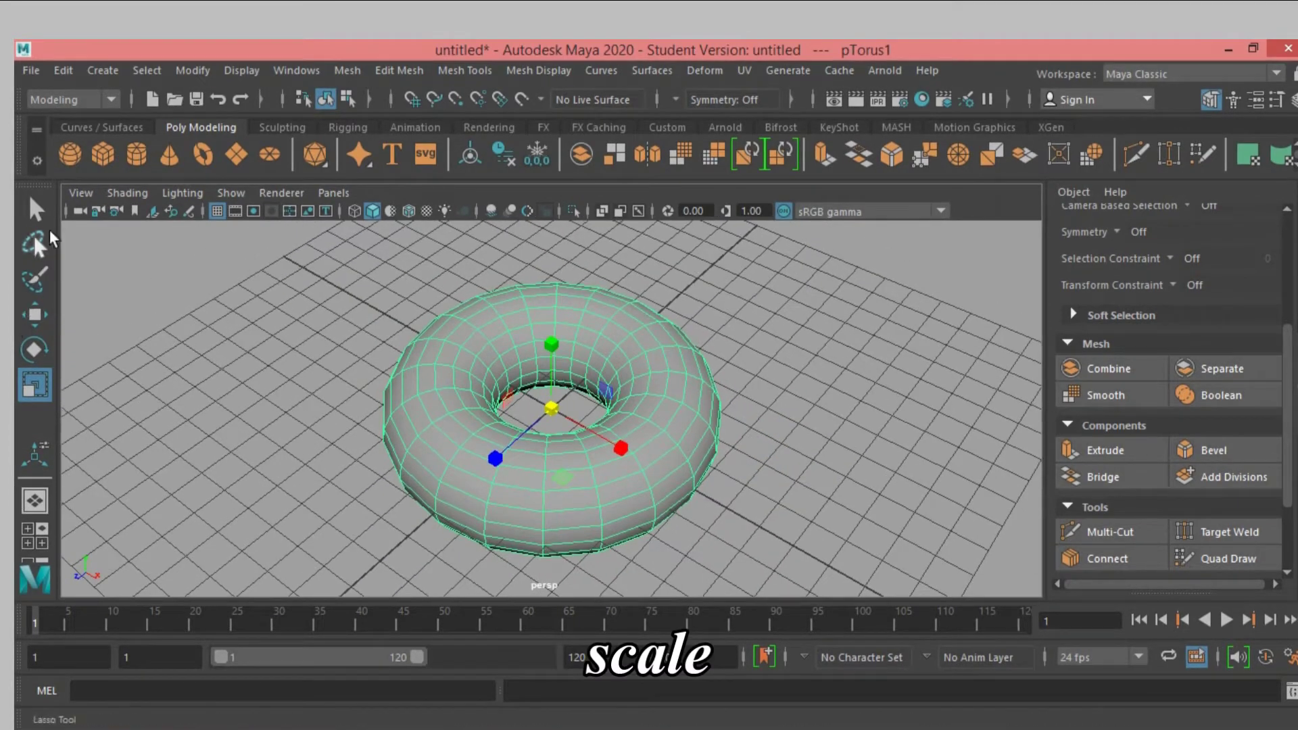
Step: Return to the Select tool, zoom in and switch to face selection mode
{"action": "left_click", "coordinate": [37, 213]}
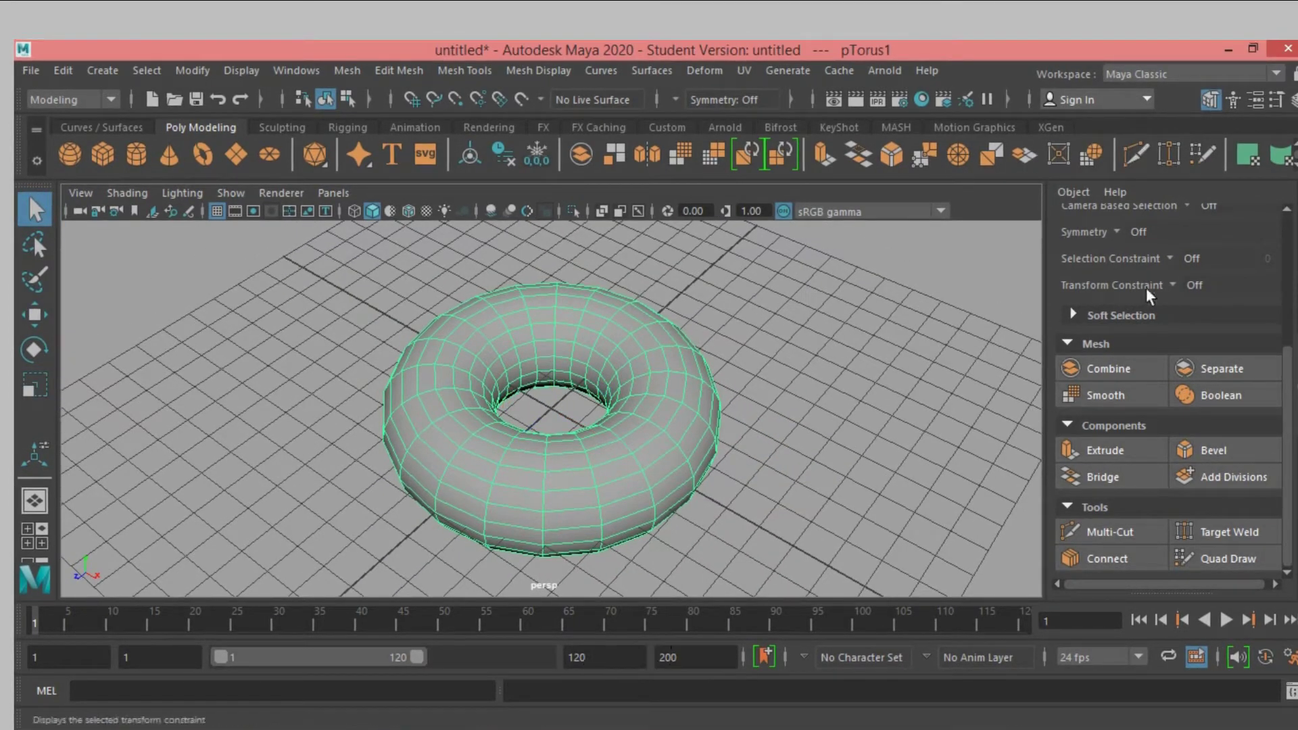
{"action": "scroll", "coordinate": [1146, 287], "scroll_direction": "up", "scroll_amount": 5}
{"action": "left_click", "coordinate": [1210, 257]}
Step: Select five face loops spaced around the torus ring, 100 faces altogether
{"action": "mouse_move", "coordinate": [946, 379]}
{"action": "left_mouse_down", "text": "alt"}
{"action": "mouse_move", "coordinate": [936, 362]}
{"action": "mouse_move", "coordinate": [933, 386]}
{"action": "mouse_move", "coordinate": [916, 391]}
{"action": "left_mouse_up", "text": "alt"}
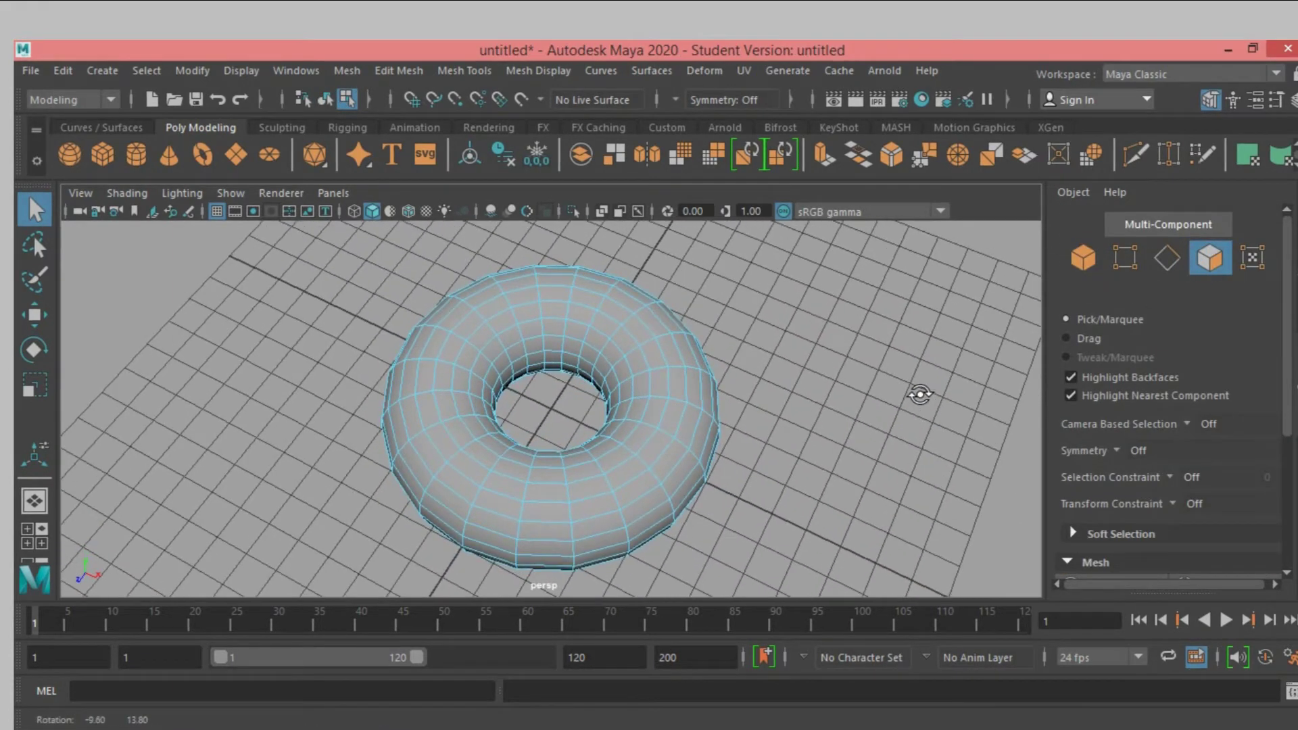
{"action": "left_click", "coordinate": [569, 482]}
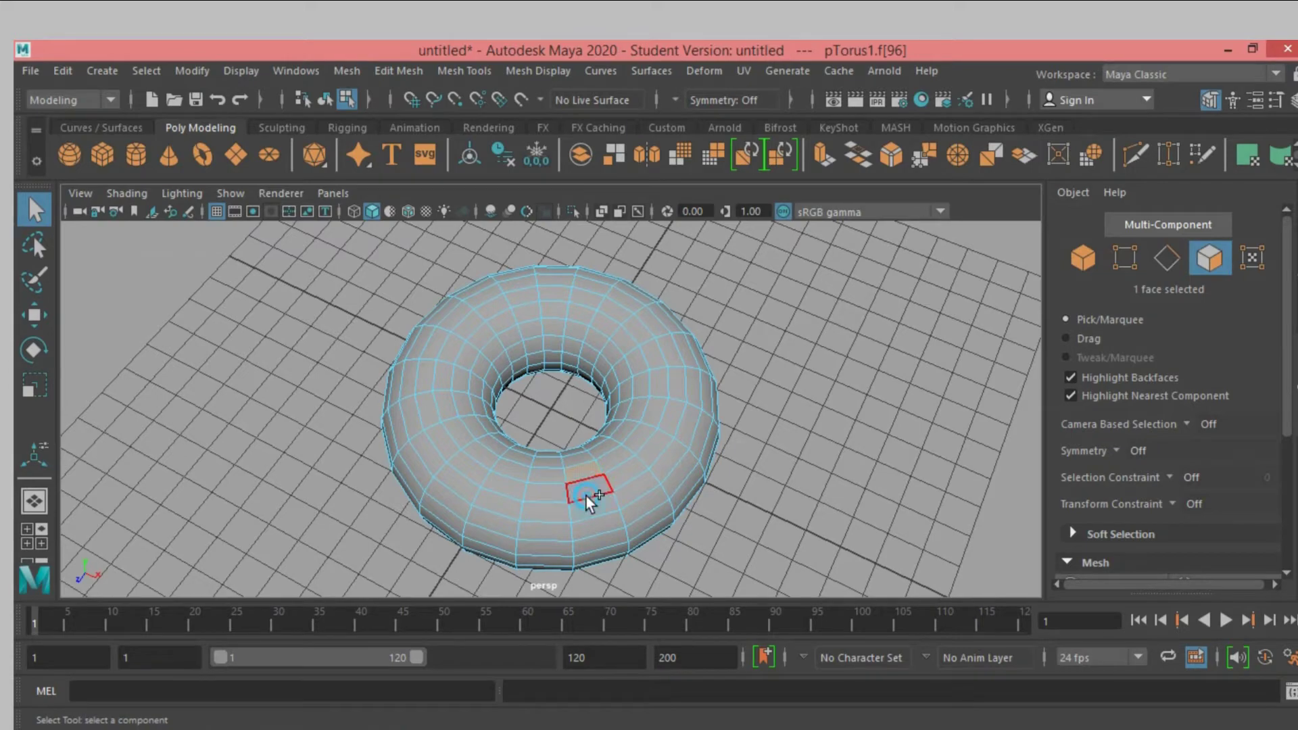
{"action": "double_click", "coordinate": [586, 495], "text": "shift"}
{"action": "left_click_drag", "start_coordinate": [842, 491], "coordinate": [661, 478], "text": "alt"}
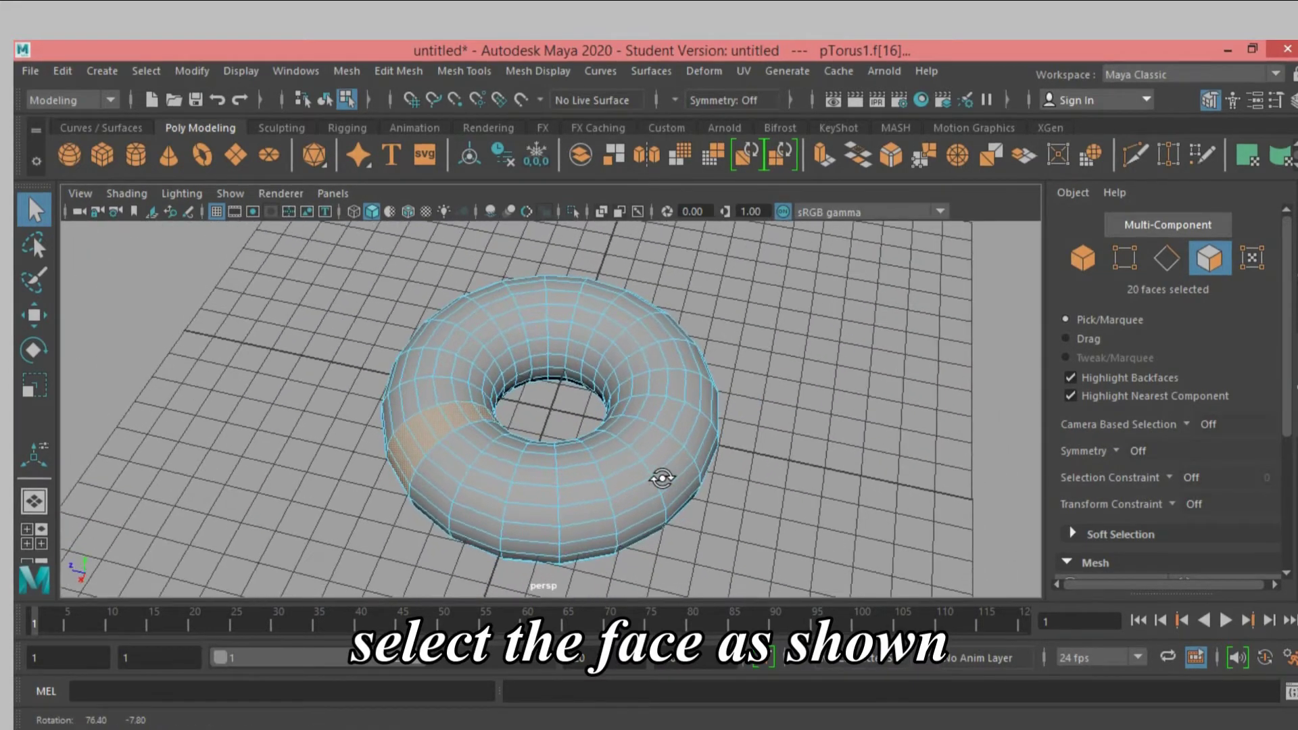
{"action": "double_click", "coordinate": [579, 473], "text": "shift"}
{"action": "left_click_drag", "start_coordinate": [887, 488], "coordinate": [703, 478], "text": "alt"}
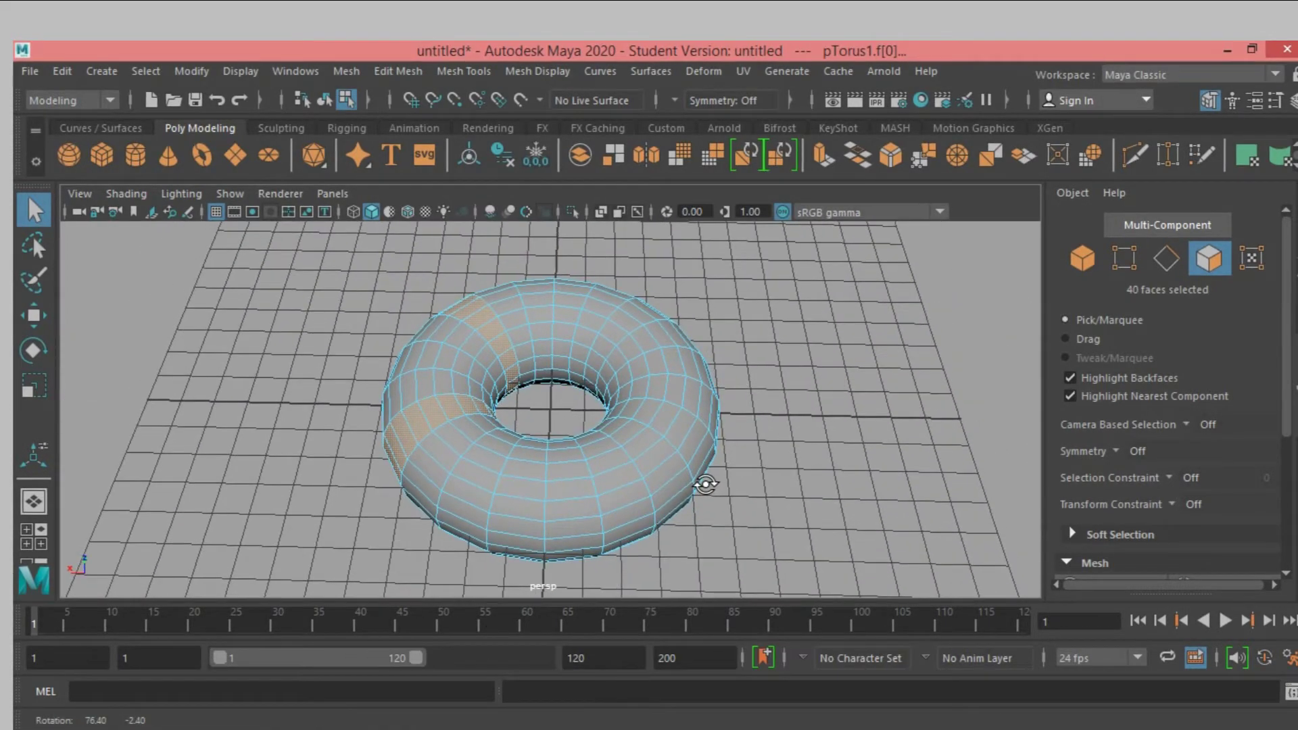
{"action": "double_click", "coordinate": [563, 488], "text": "shift"}
{"action": "left_click_drag", "start_coordinate": [870, 495], "coordinate": [689, 498], "text": "alt"}
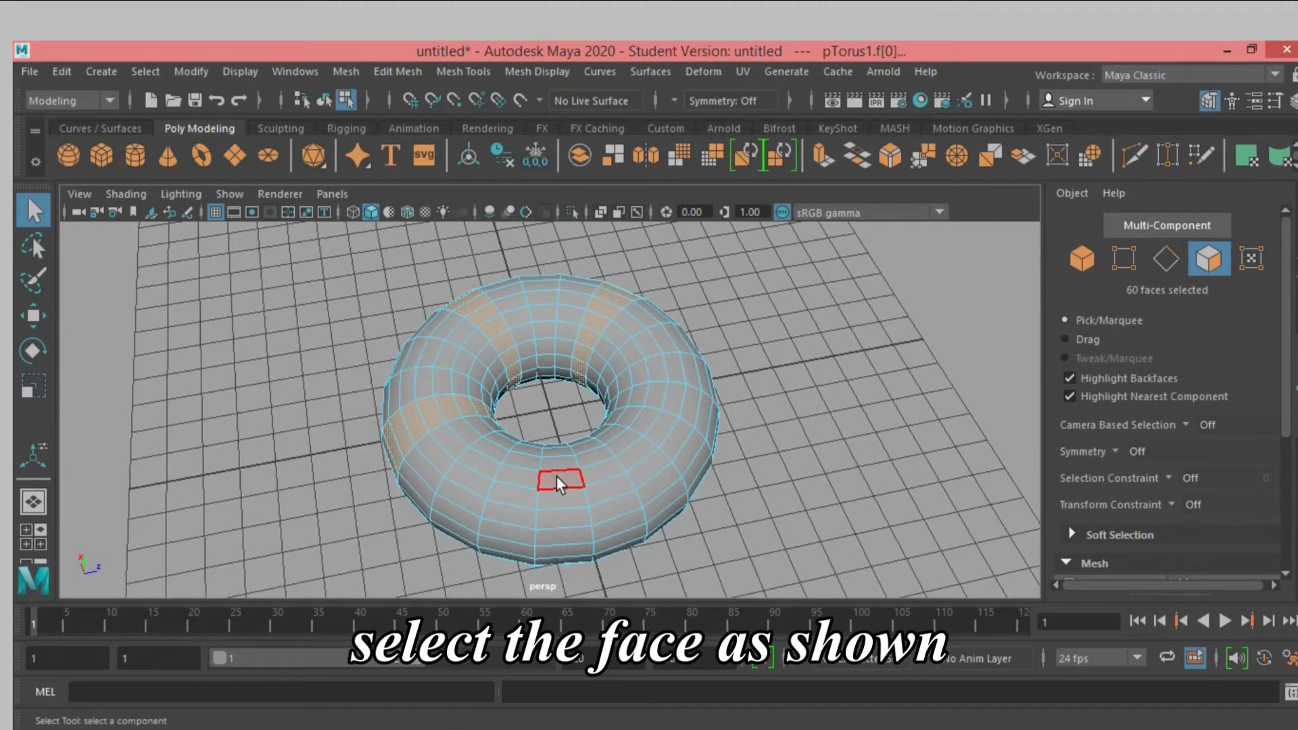
{"action": "double_click", "coordinate": [562, 496], "text": "shift"}
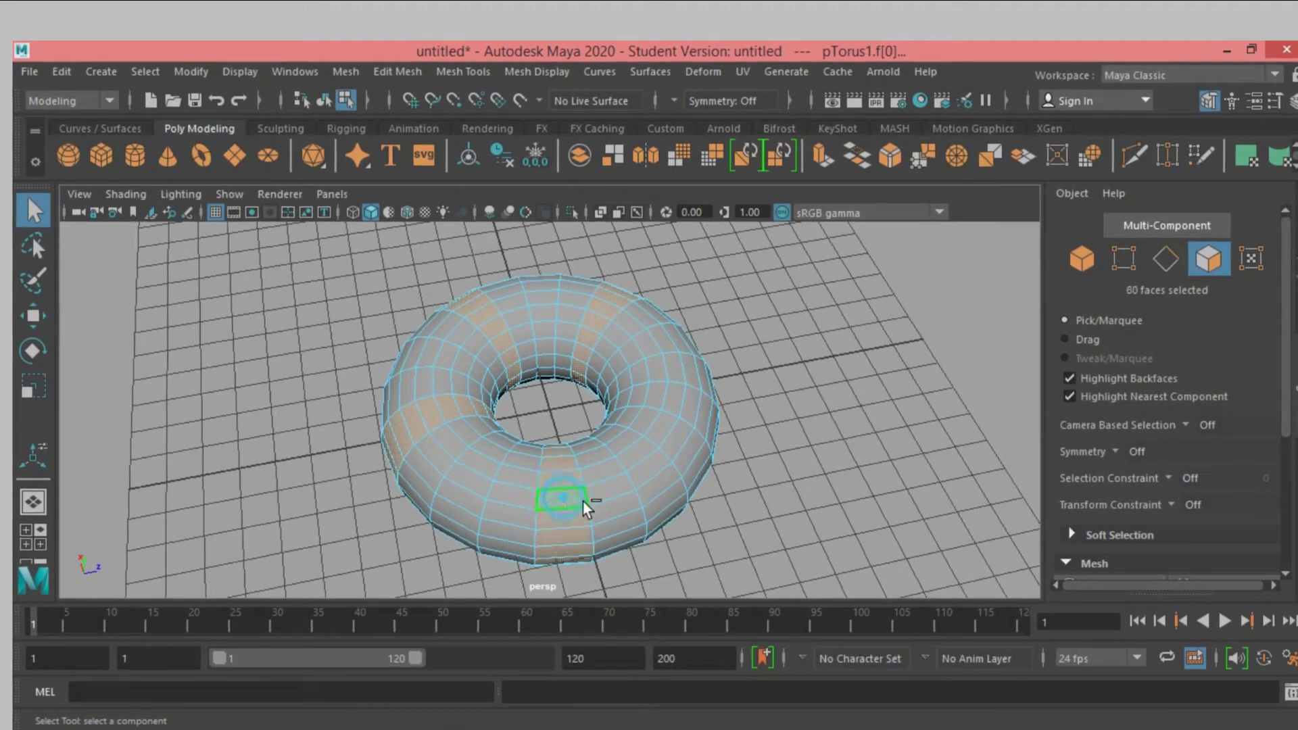
{"action": "left_click_drag", "start_coordinate": [865, 508], "coordinate": [707, 513], "text": "alt"}
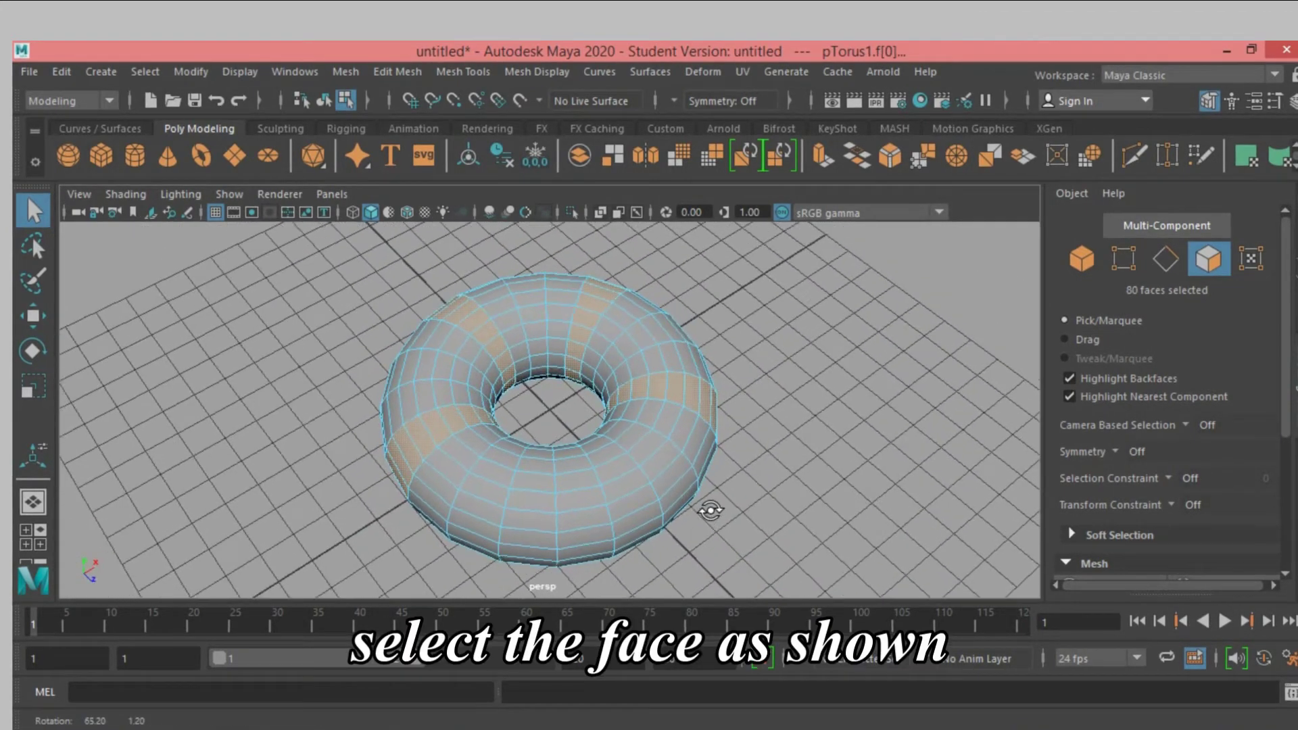
{"action": "double_click", "coordinate": [579, 497], "text": "shift"}
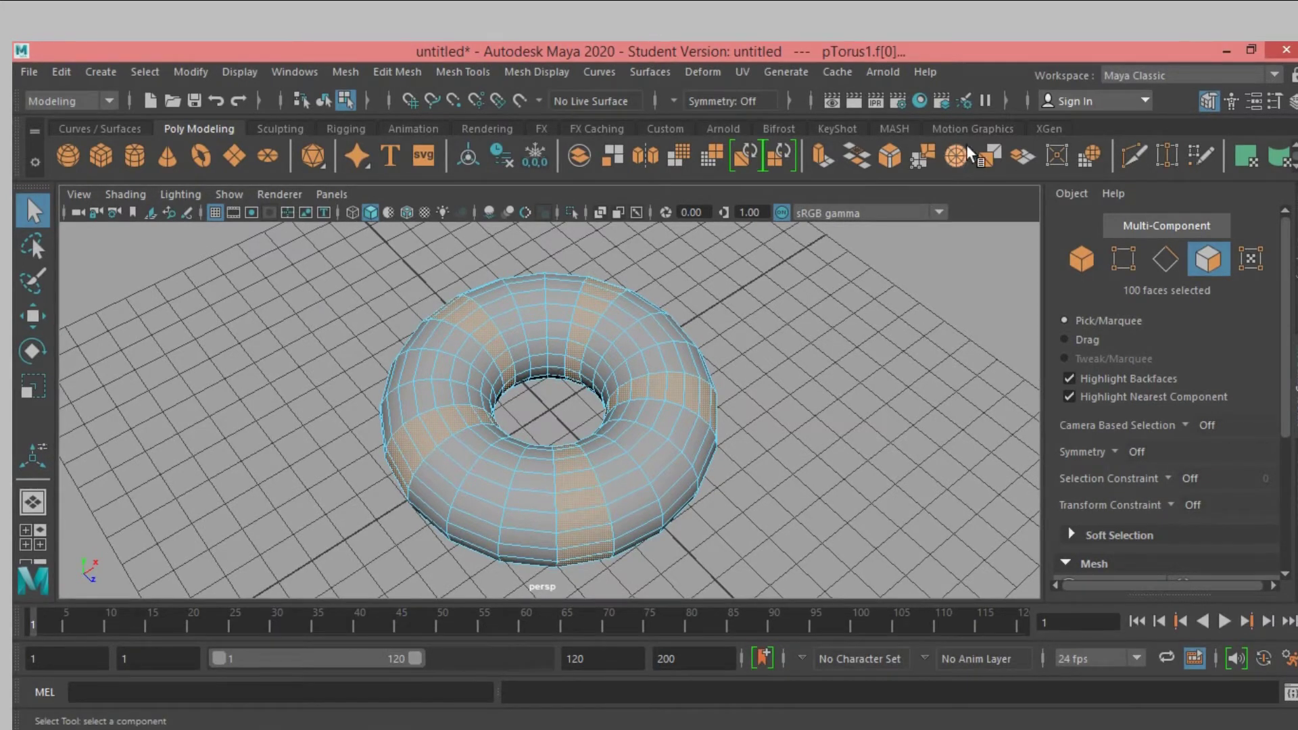
Step: Extrude the five face rings outward with Local Translate Z 0.5
{"action": "left_click", "coordinate": [816, 165]}
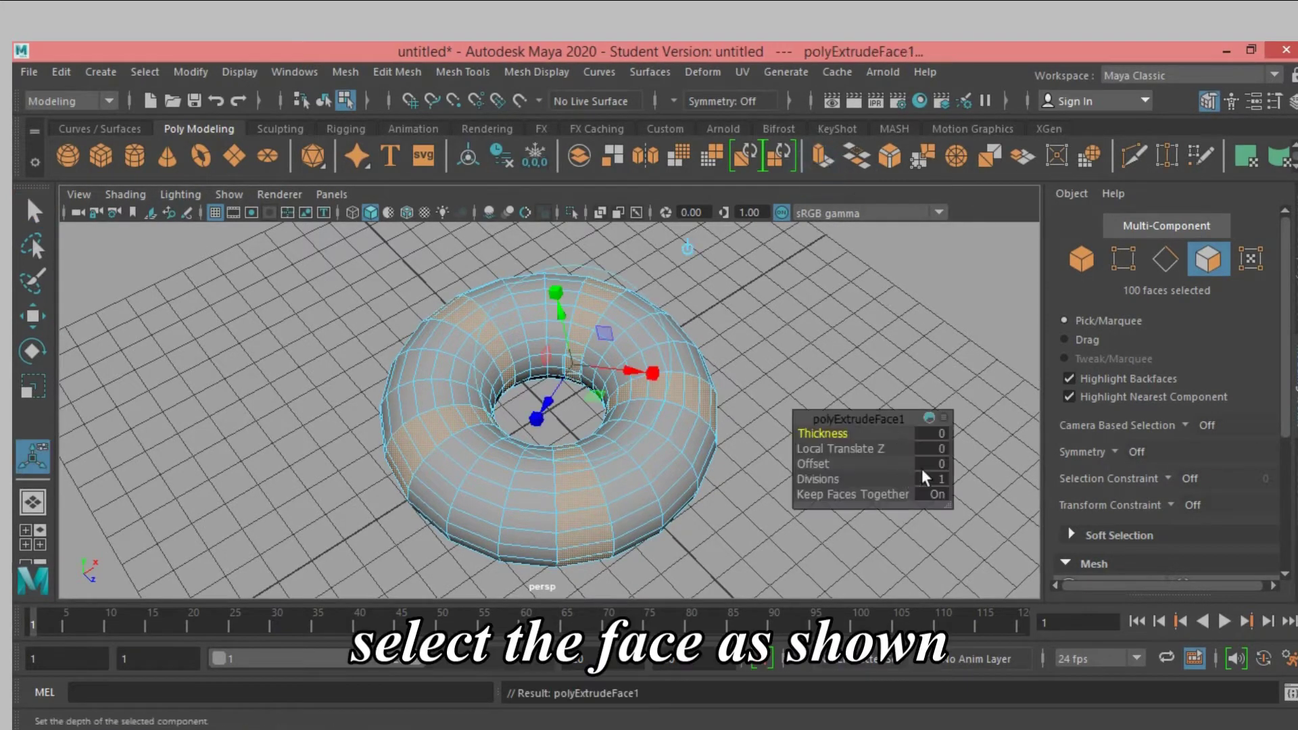
{"action": "left_click", "coordinate": [926, 449]}
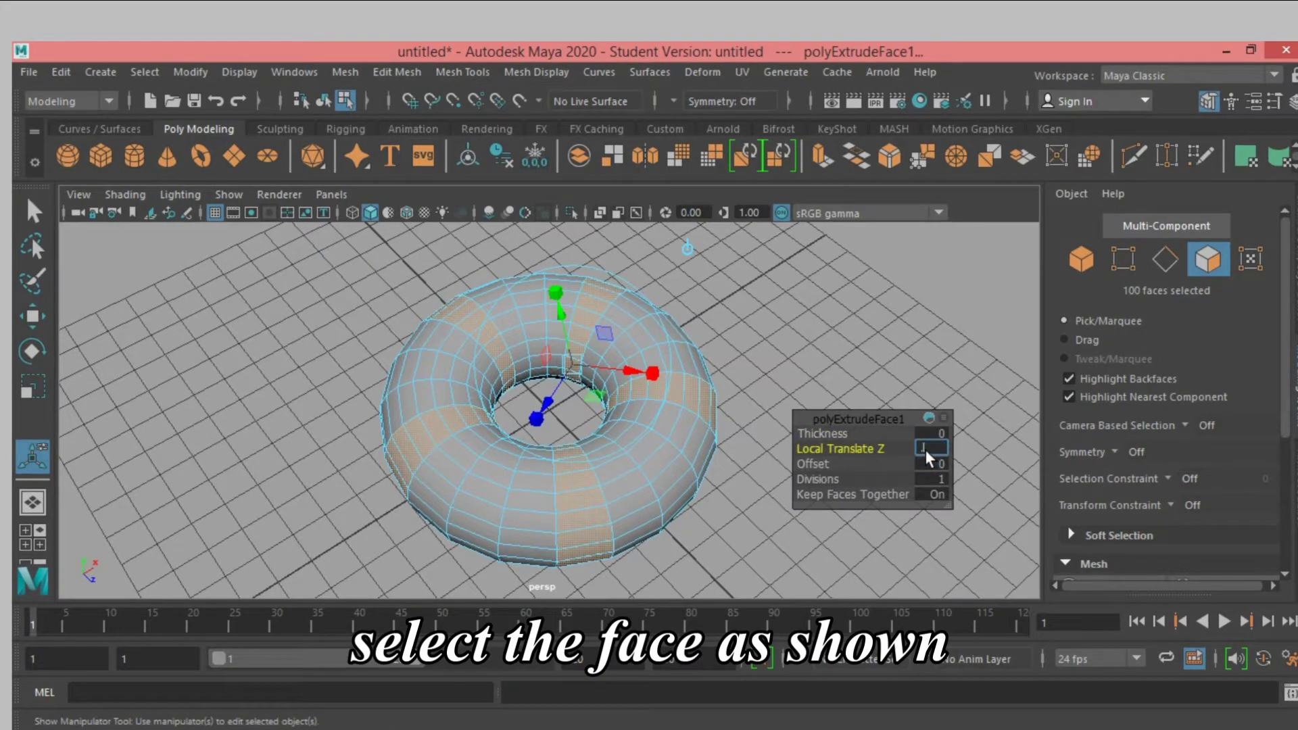
{"action": "type", "text": "0.5"}
{"action": "key", "text": "Return"}
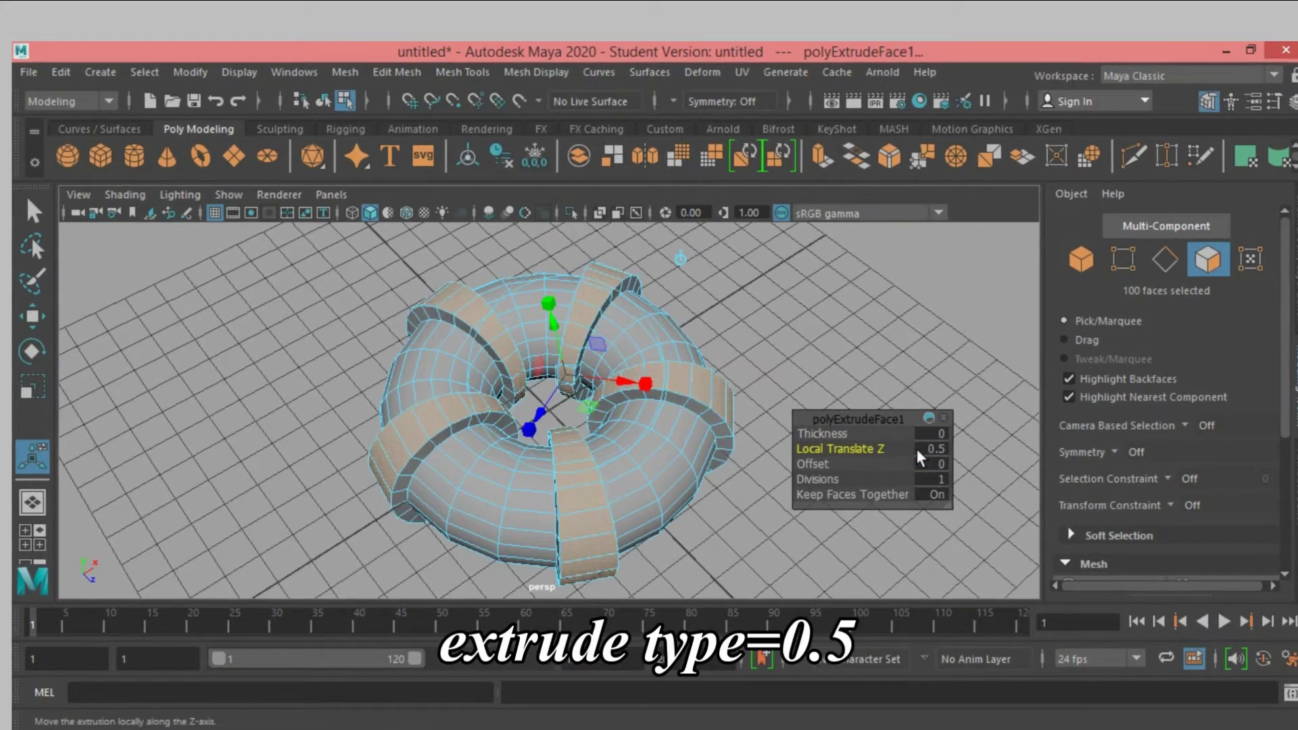
{"action": "left_click", "coordinate": [32, 211]}
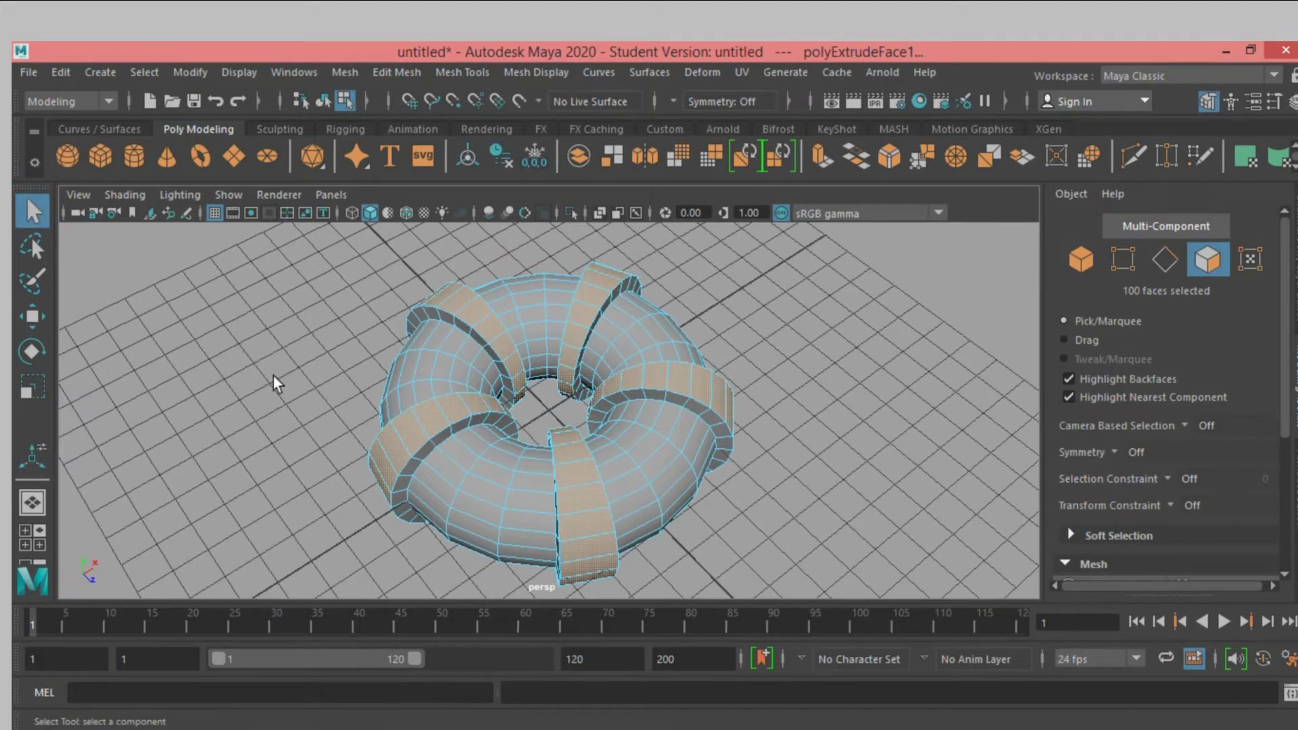
Step: Orbit to a frontal view of the banded torus and return to face selection
{"action": "mouse_move", "coordinate": [262, 377]}
{"action": "left_mouse_down", "text": "alt"}
{"action": "mouse_move", "coordinate": [397, 333]}
{"action": "mouse_move", "coordinate": [538, 347]}
{"action": "left_mouse_up", "text": "alt"}
{"action": "left_click", "coordinate": [1080, 259]}
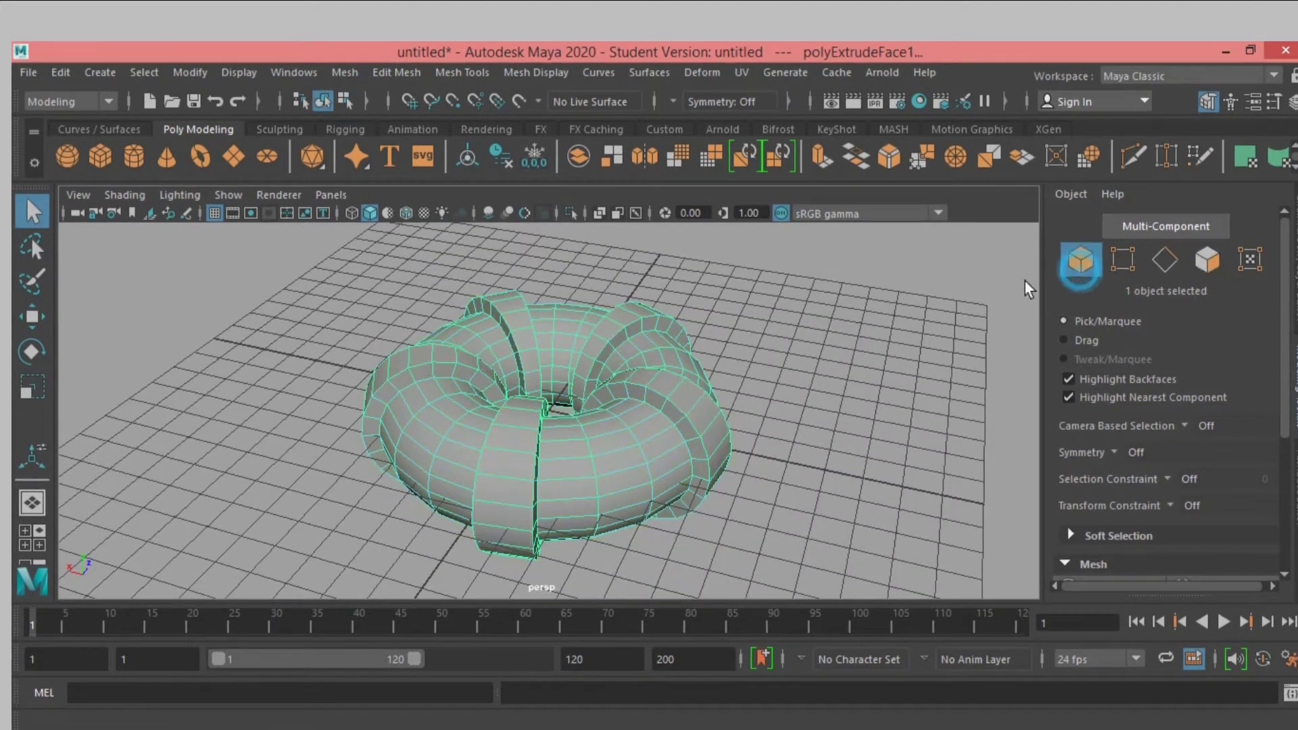
{"action": "left_click_drag", "start_coordinate": [876, 318], "coordinate": [929, 337], "text": "alt"}
{"action": "key", "text": "F11"}
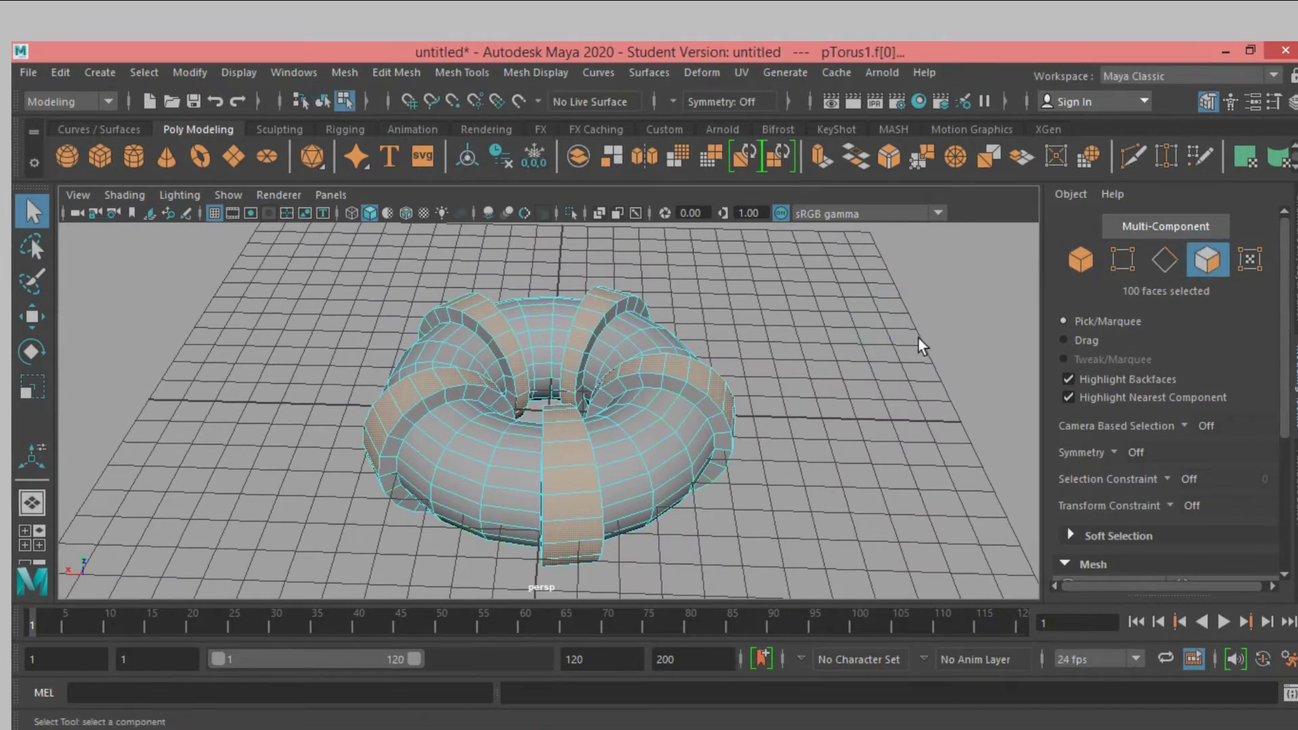
Step: Duplicate four selected torus faces into a separate piece with Edit Mesh > Duplicate
{"action": "left_click", "coordinate": [703, 404]}
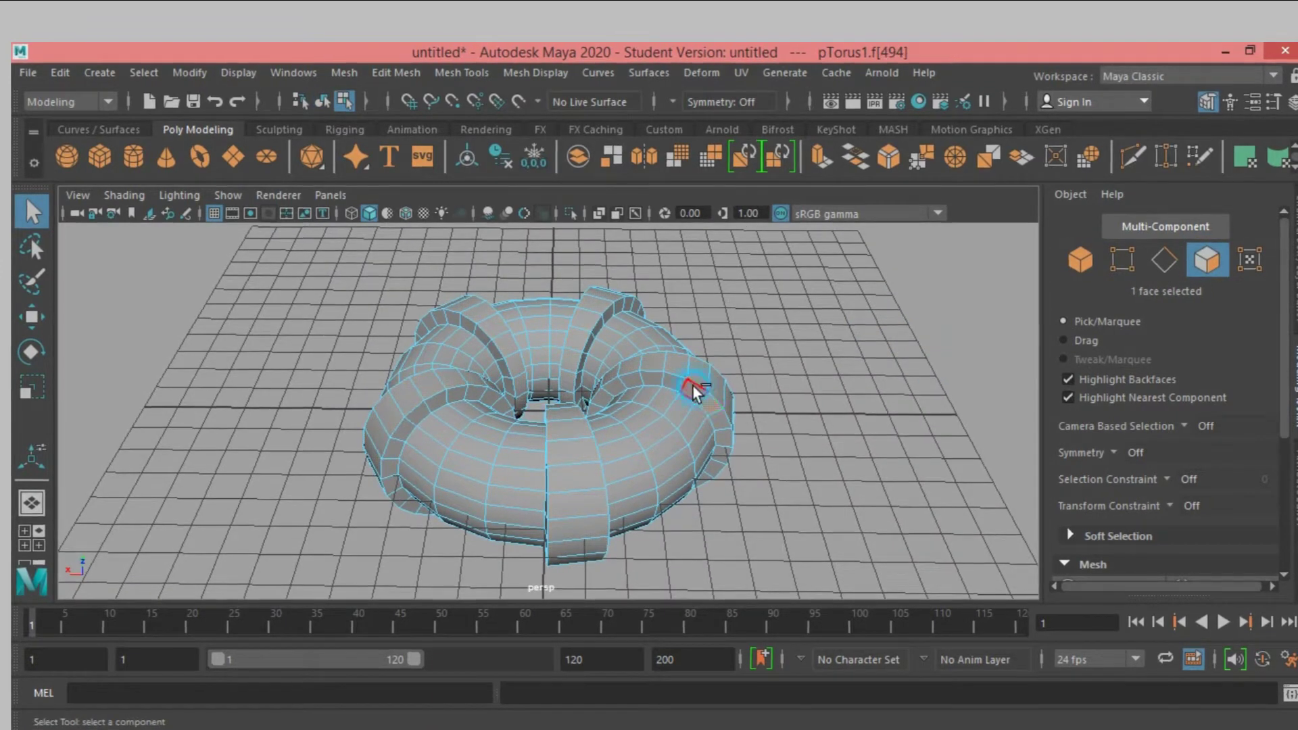
{"action": "left_click", "coordinate": [692, 387], "text": "shift"}
{"action": "mouse_move", "coordinate": [889, 375]}
{"action": "left_mouse_down", "text": "alt"}
{"action": "mouse_move", "coordinate": [732, 375]}
{"action": "mouse_move", "coordinate": [779, 366]}
{"action": "left_mouse_up", "text": "alt"}
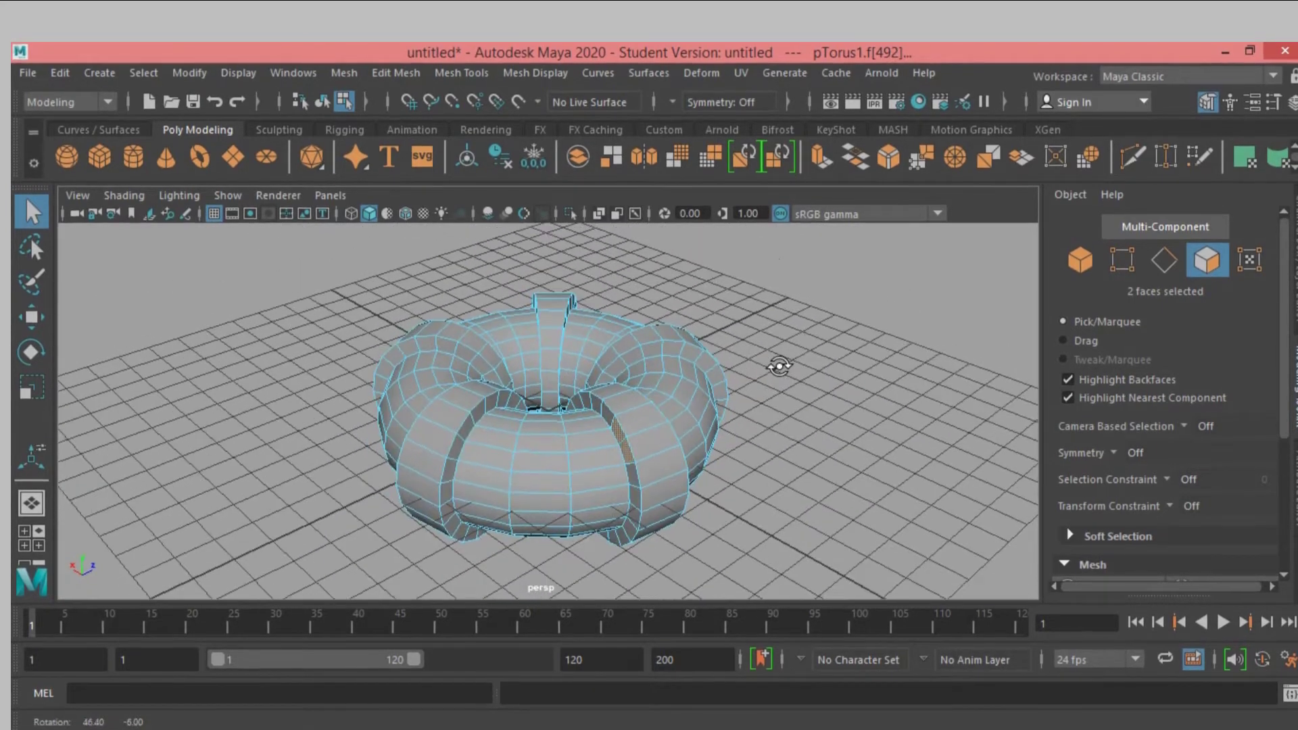
{"action": "left_click", "coordinate": [450, 449], "text": "shift"}
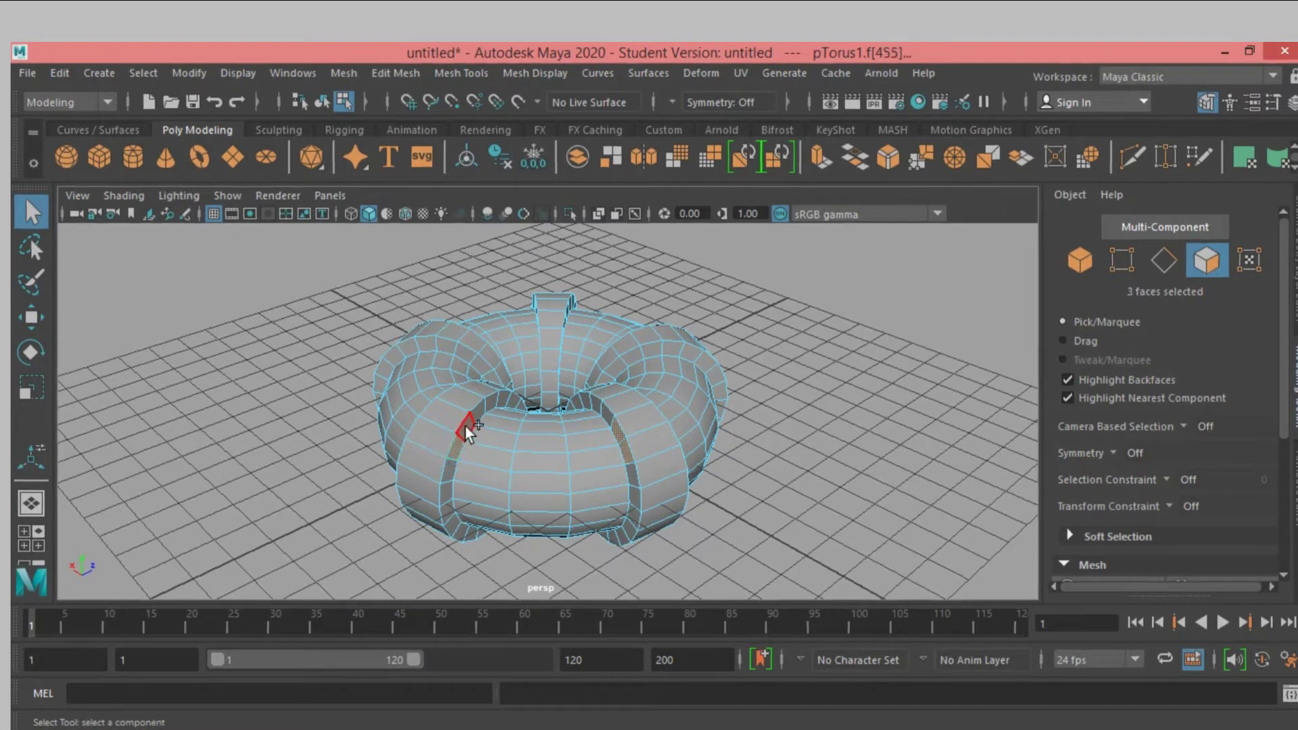
{"action": "left_click", "coordinate": [465, 428], "text": "shift"}
{"action": "left_click", "coordinate": [393, 68]}
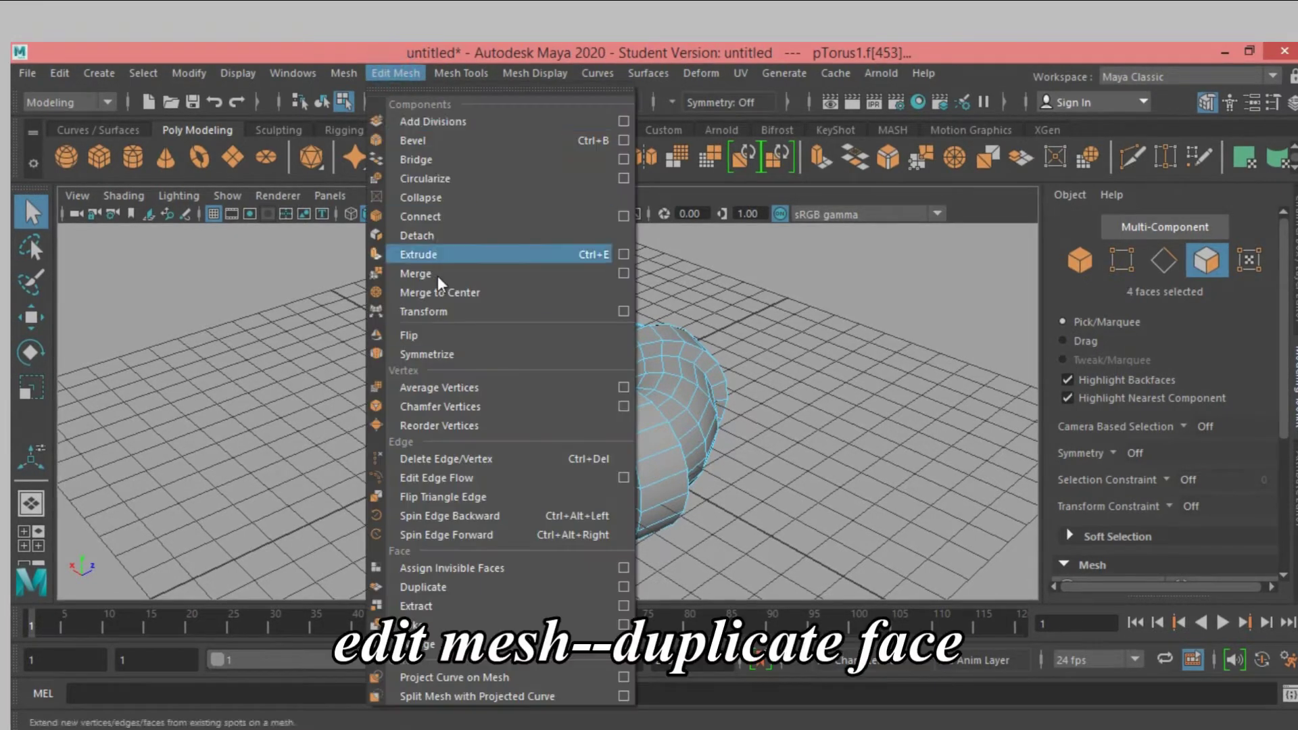
{"action": "left_click", "coordinate": [445, 585]}
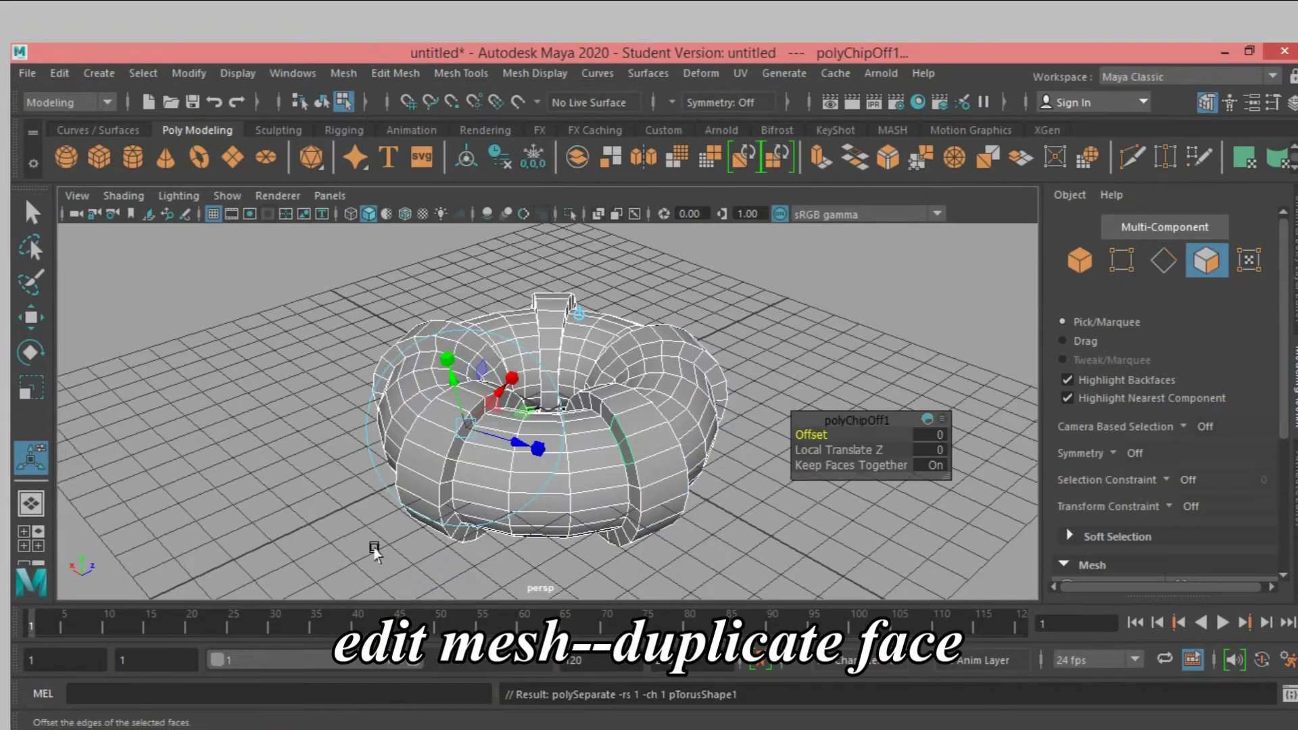
Step: Return to object mode and select the torus object
{"action": "left_click", "coordinate": [1079, 261]}
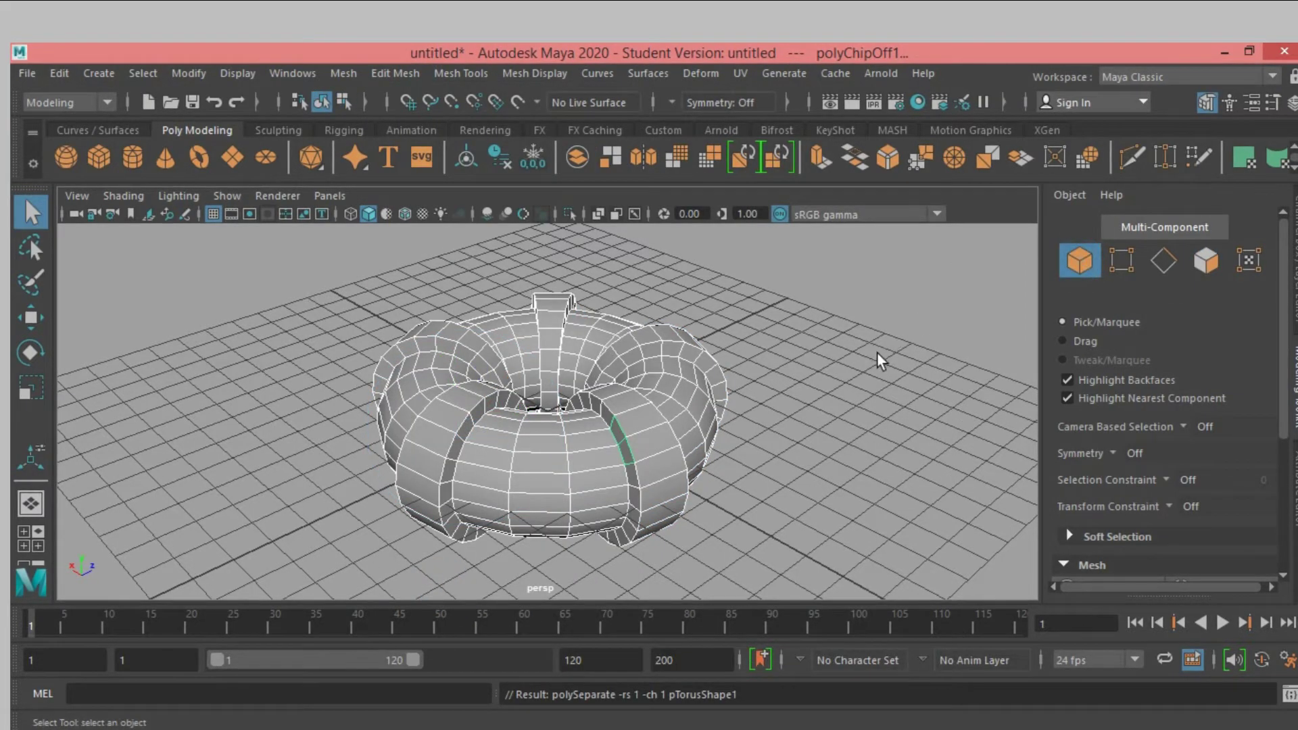
{"action": "left_click_drag", "start_coordinate": [879, 351], "coordinate": [935, 353], "text": "alt"}
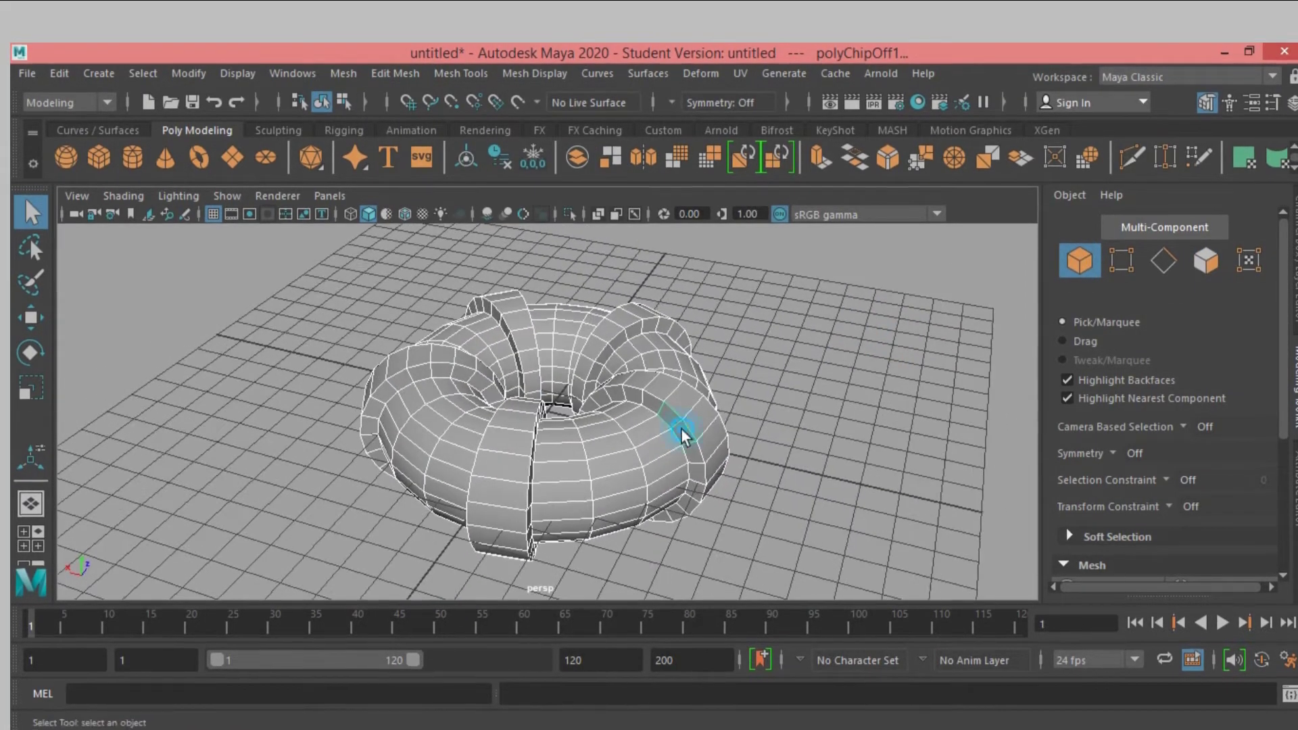
{"action": "left_click", "coordinate": [680, 428]}
{"action": "left_click_drag", "start_coordinate": [933, 371], "coordinate": [819, 386], "text": "alt"}
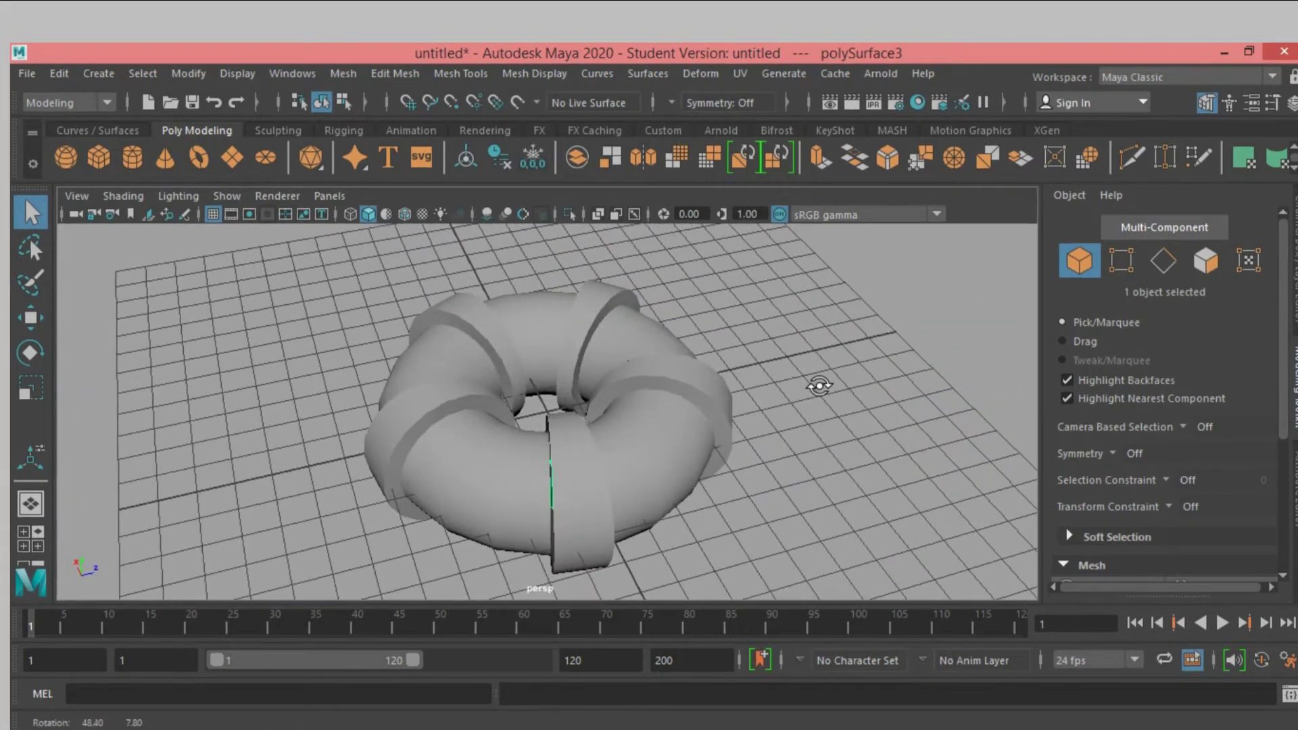
Step: Show Wireframe on Shaded and combine the torus and duplicated face piece with Mesh > Combine
{"action": "left_click", "coordinate": [397, 213]}
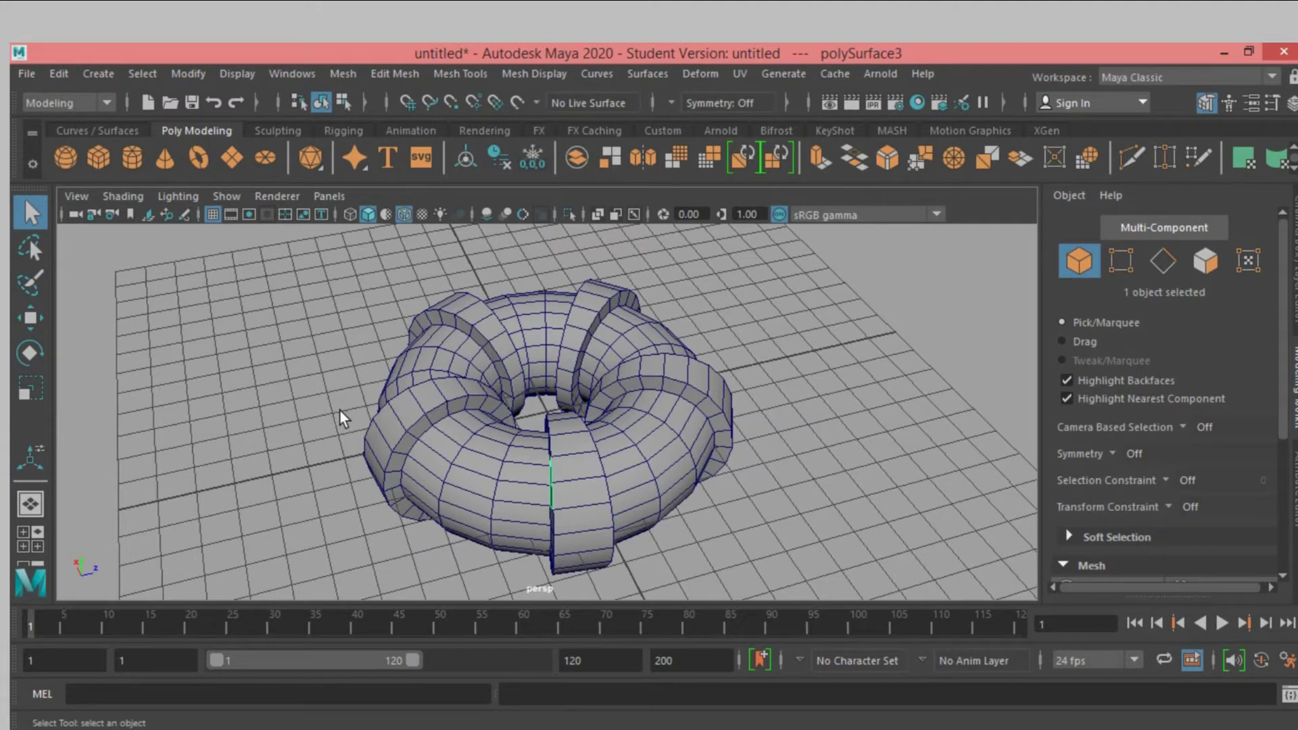
{"action": "left_click", "coordinate": [403, 444]}
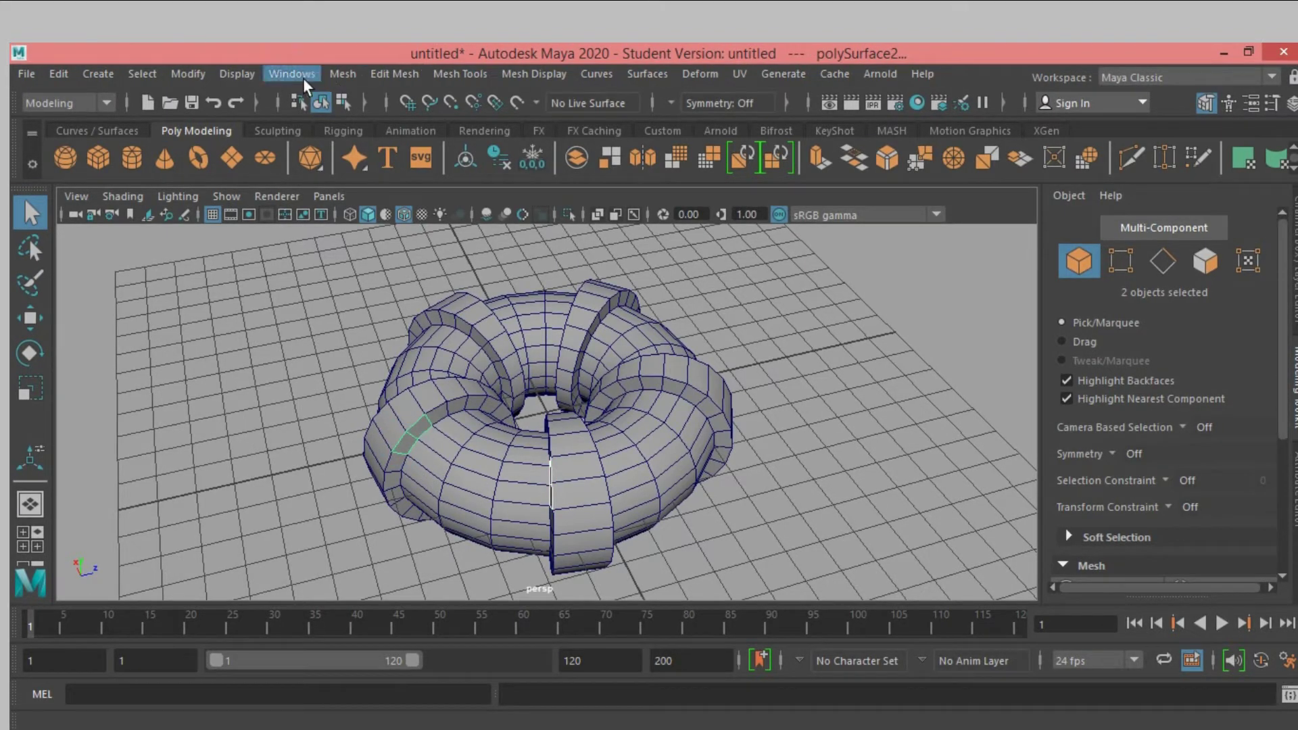
{"action": "left_click", "coordinate": [342, 74]}
{"action": "left_click", "coordinate": [379, 148]}
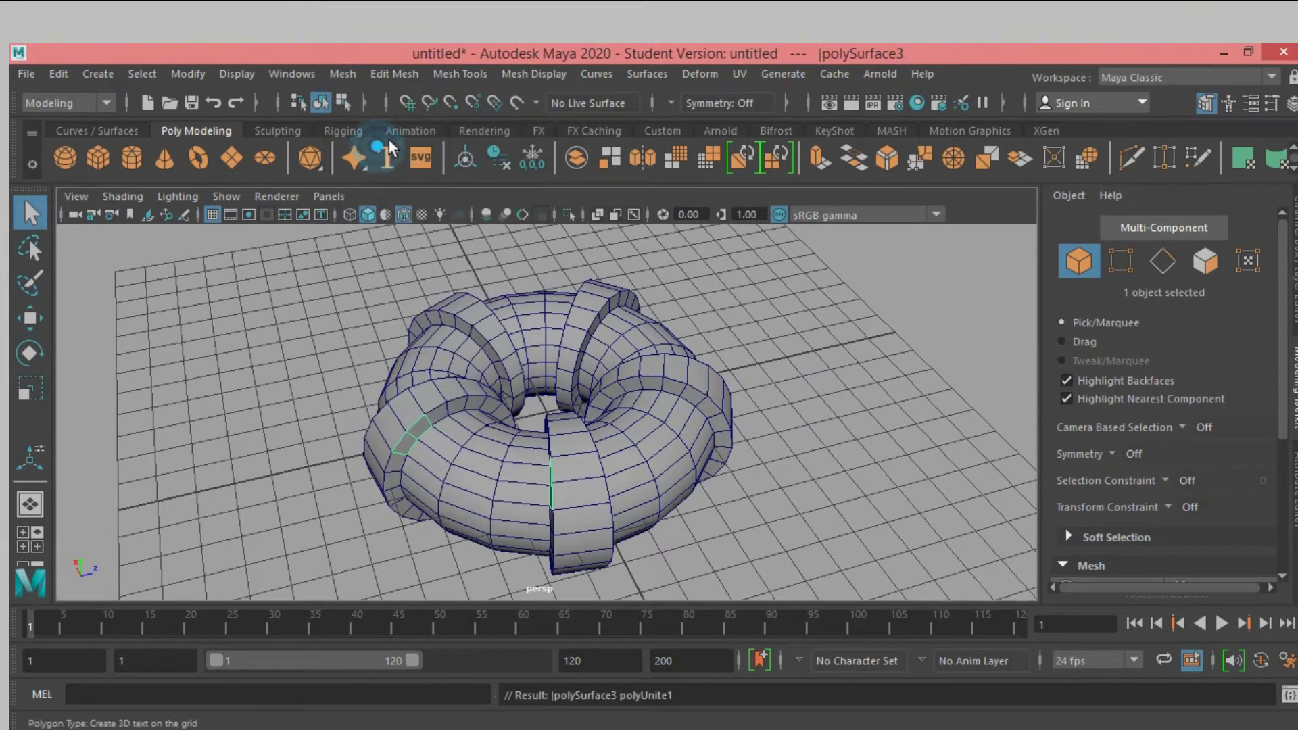
Step: Bridge the two open border edges with 2 divisions and turn on Two Sided Lighting
{"action": "left_click", "coordinate": [402, 75]}
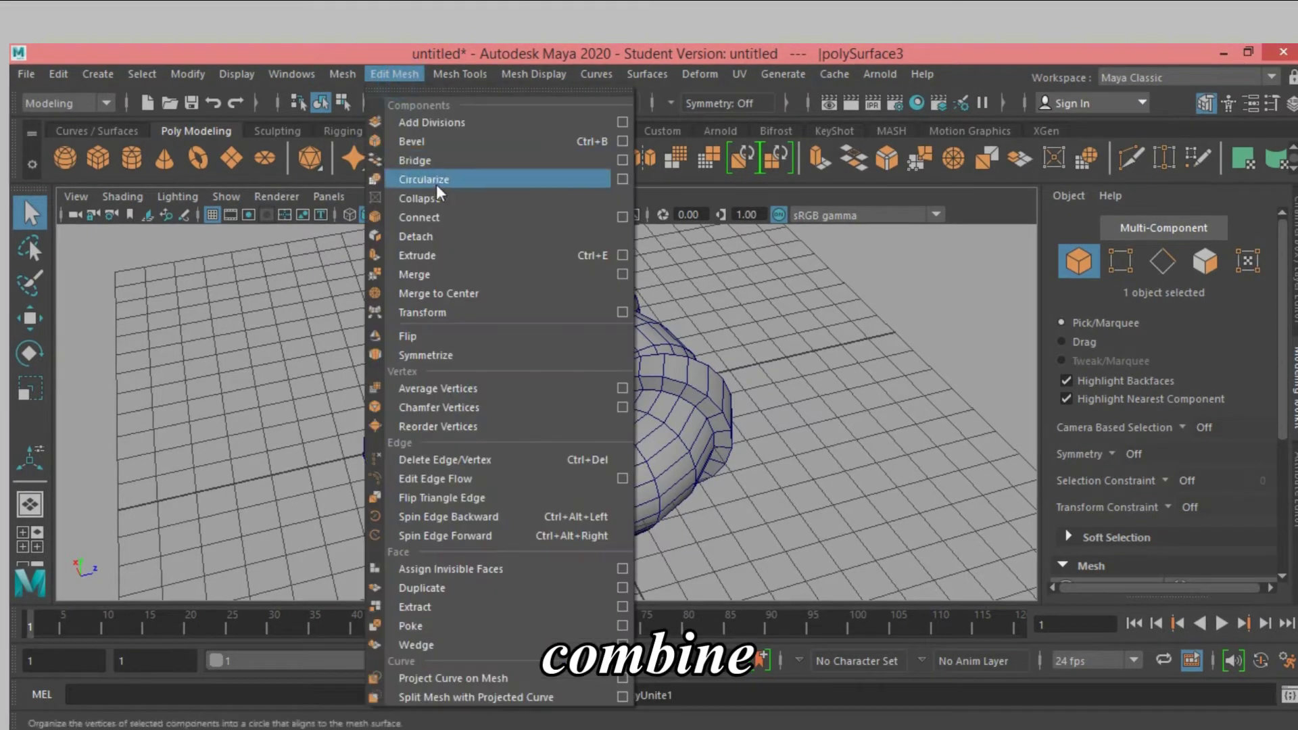
{"action": "left_click", "coordinate": [430, 163]}
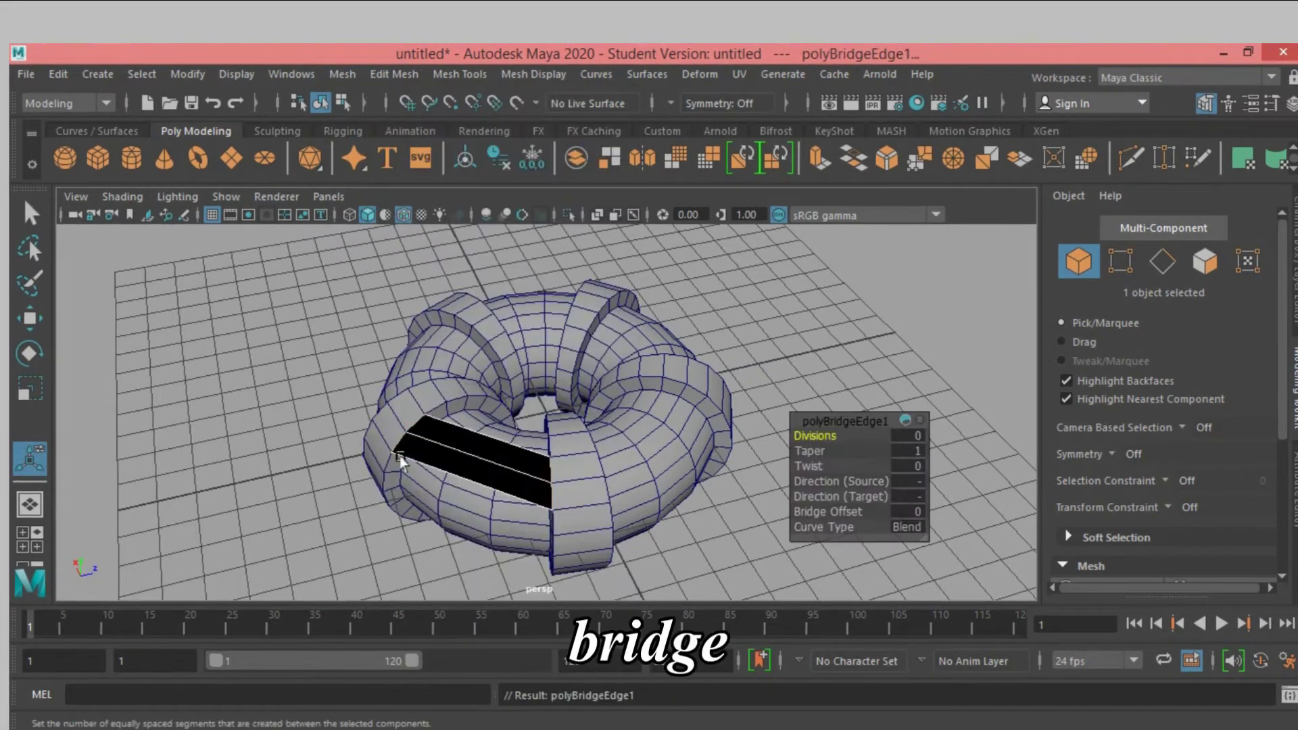
{"action": "left_click", "coordinate": [169, 196]}
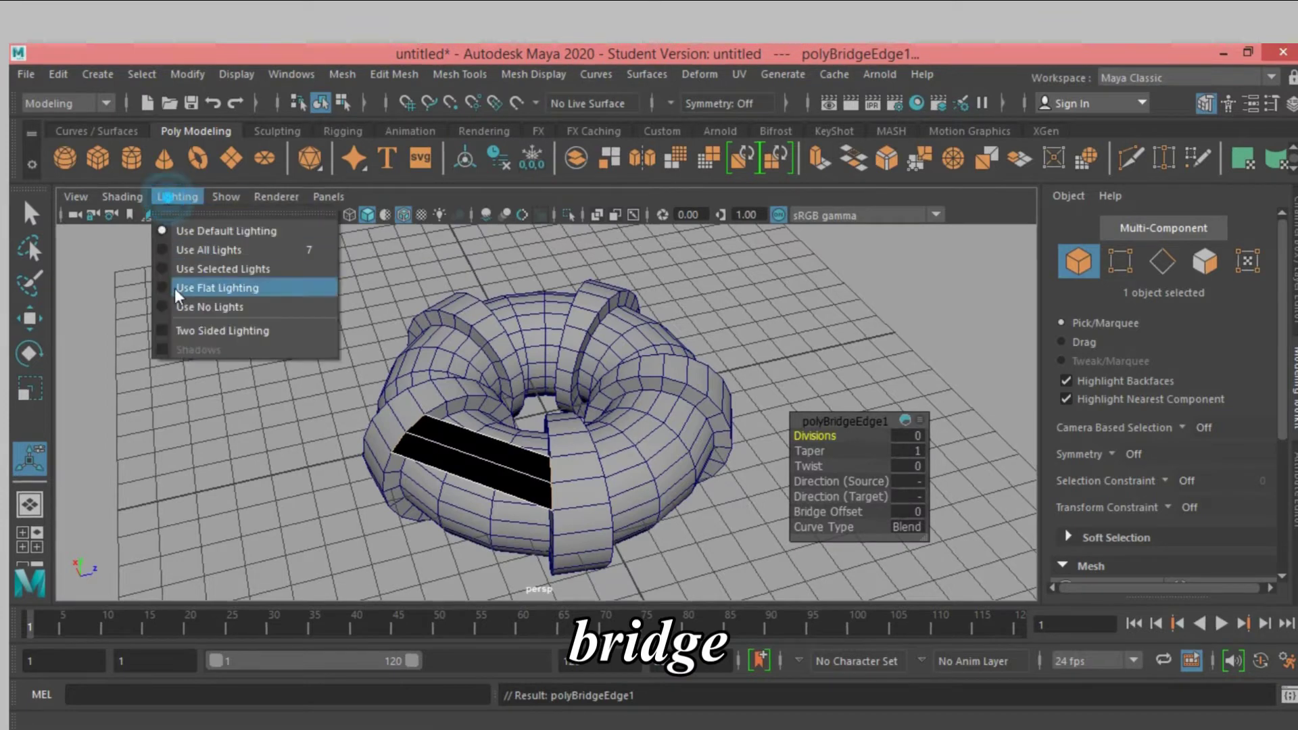
{"action": "left_click", "coordinate": [160, 331]}
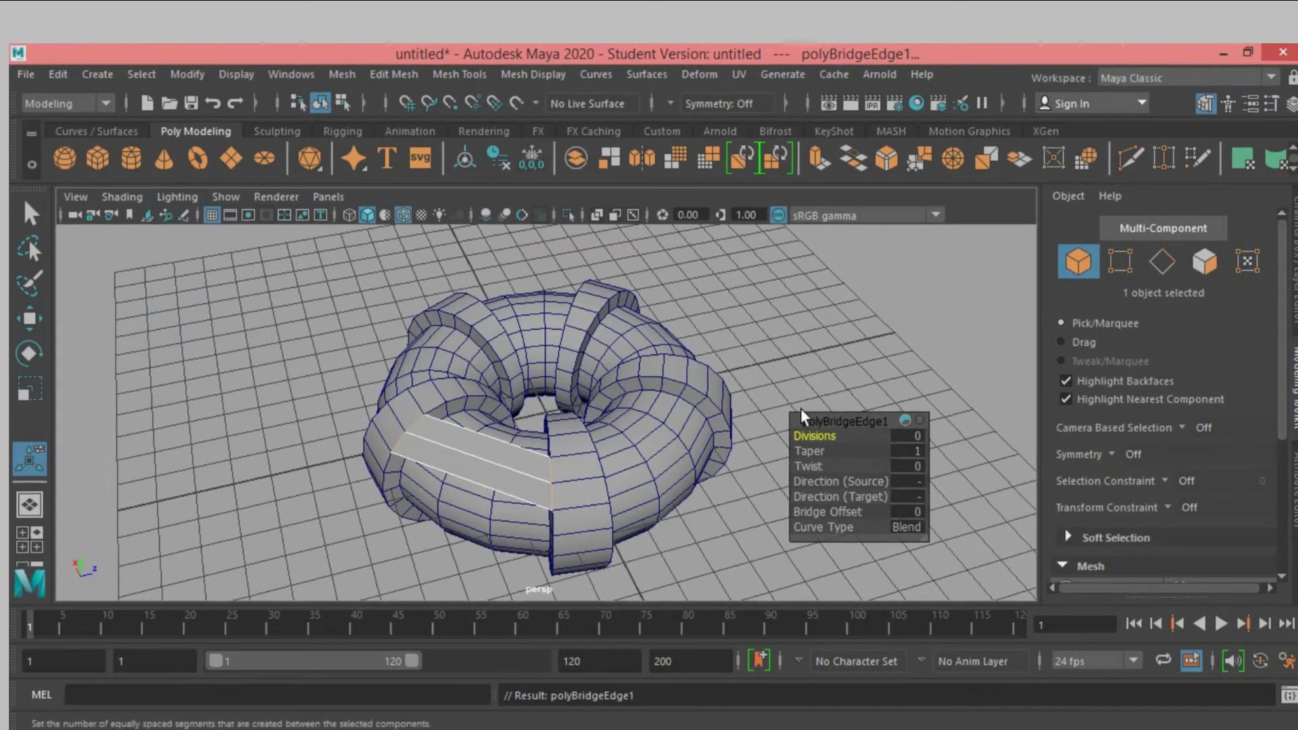
{"action": "left_click_drag", "start_coordinate": [815, 430], "coordinate": [831, 433]}
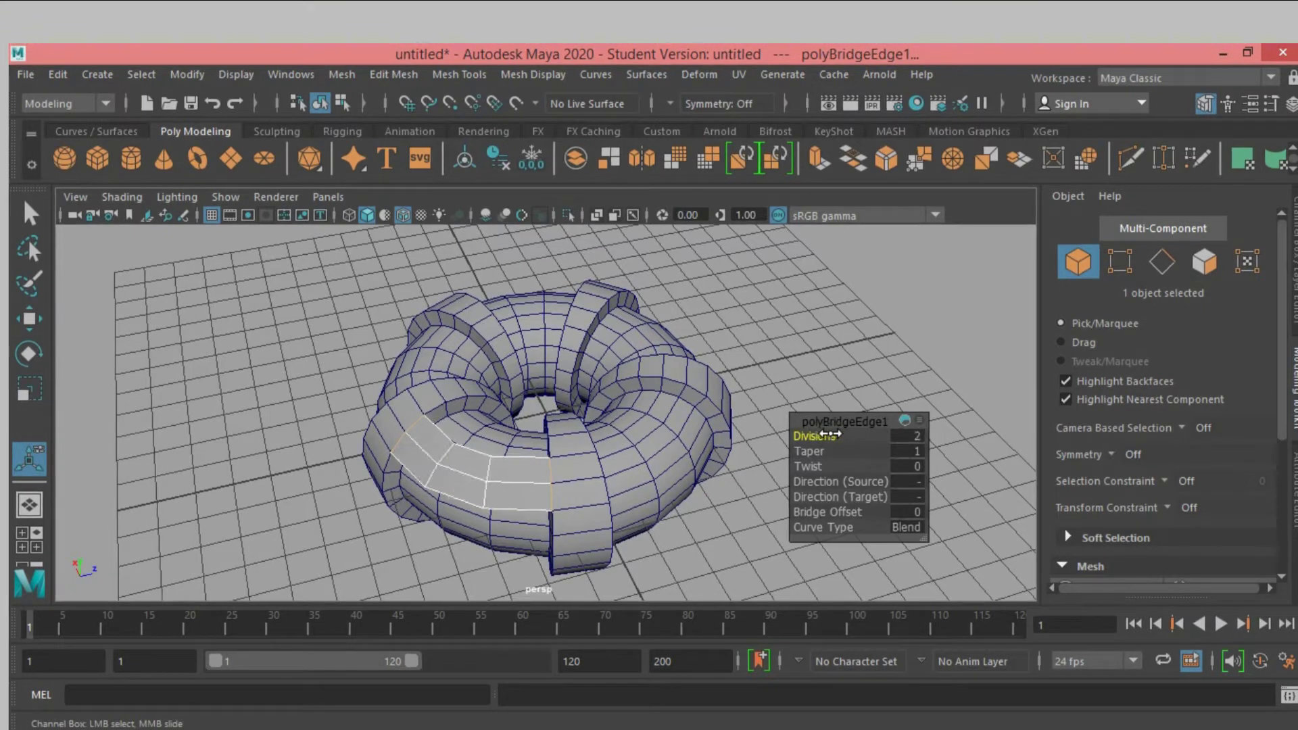
{"action": "left_click", "coordinate": [1119, 261]}
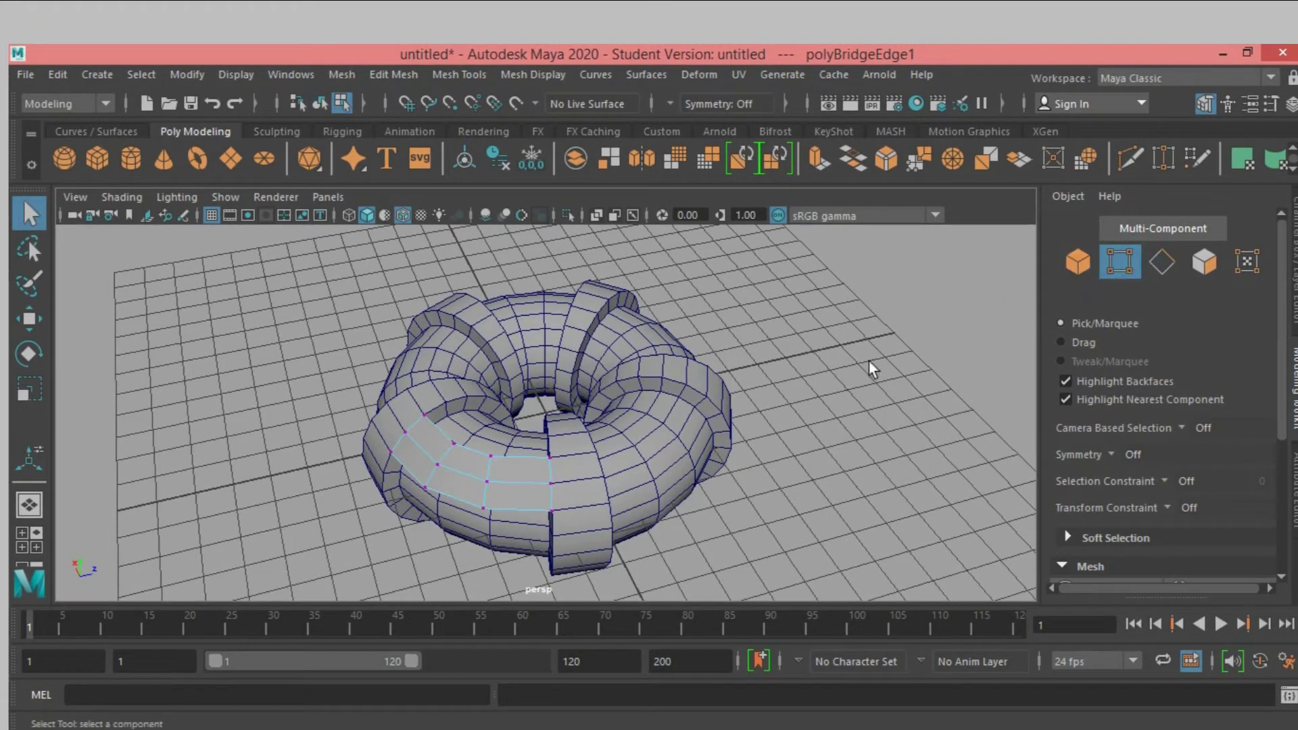
Step: Reorient the pivot of the band's middle six-vertex row and move it outward along the ring
{"action": "left_click_drag", "start_coordinate": [882, 364], "coordinate": [241, 439], "text": "alt"}
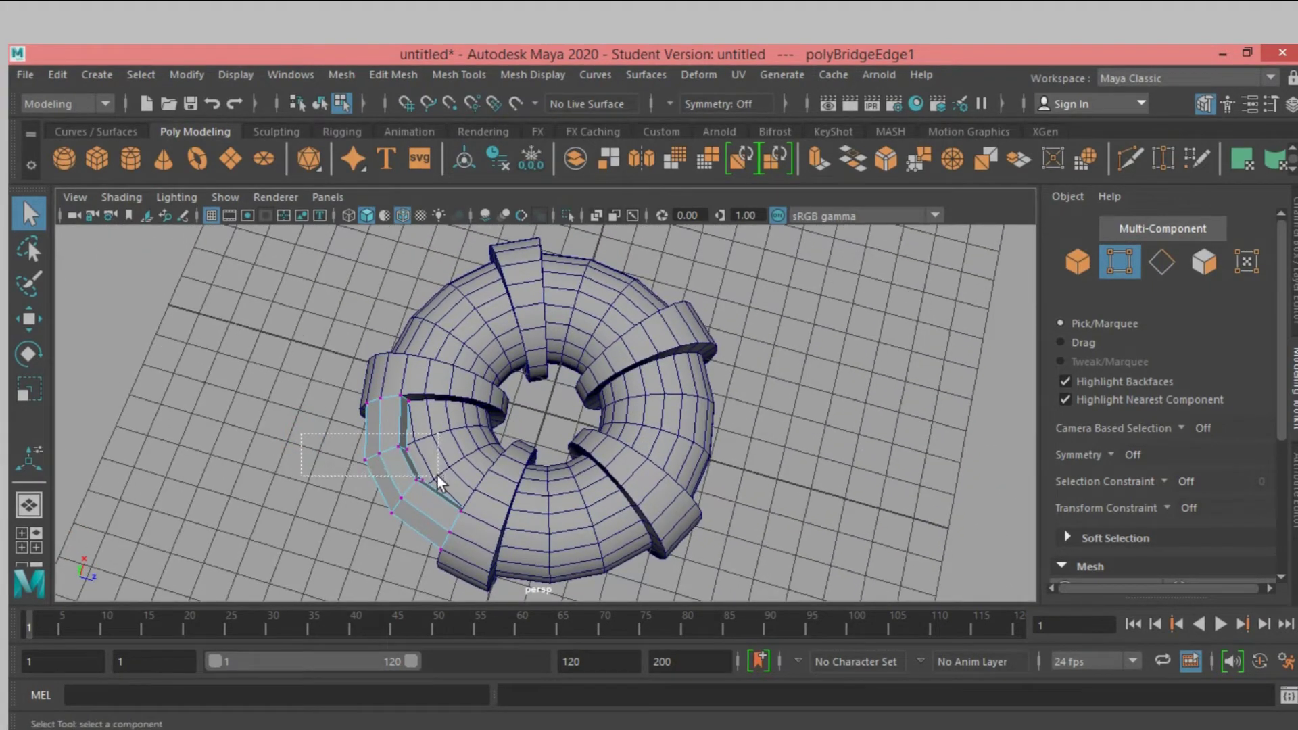
{"action": "left_click_drag", "start_coordinate": [436, 473], "coordinate": [436, 472]}
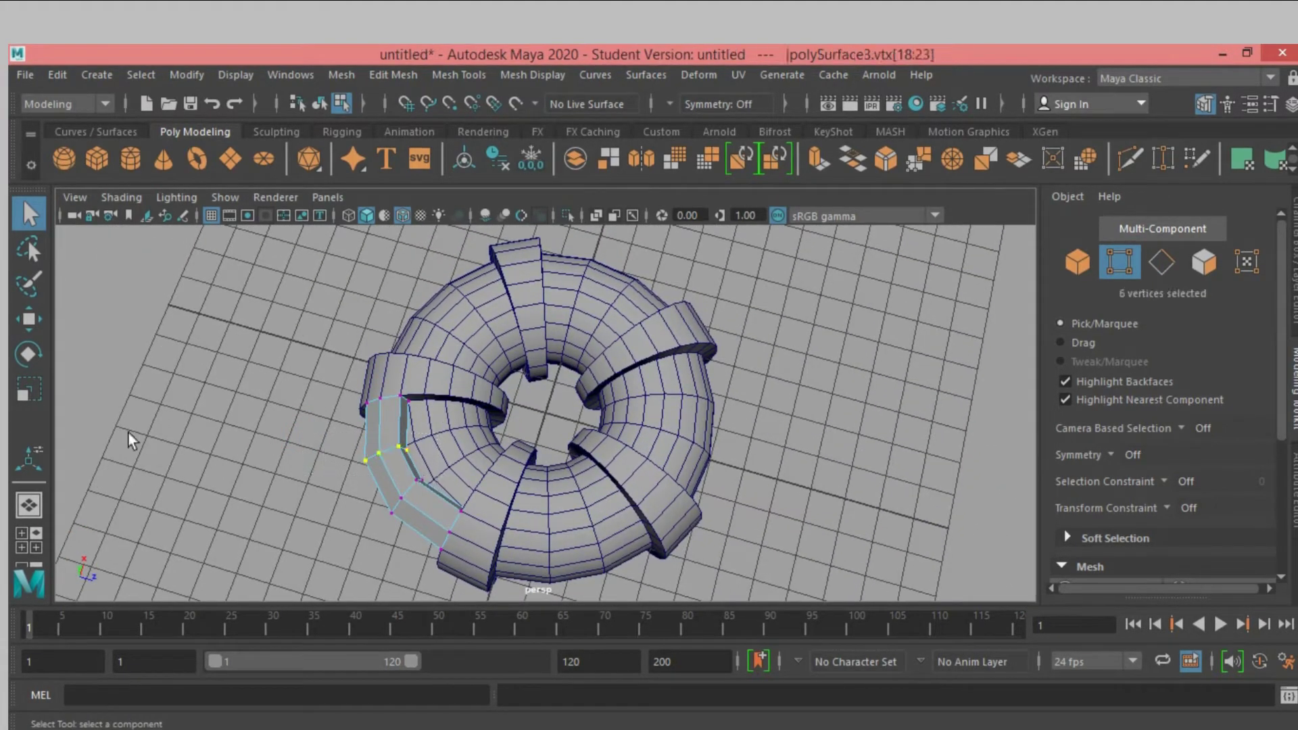
{"action": "left_click", "coordinate": [32, 322]}
{"action": "left_click_drag", "start_coordinate": [231, 492], "coordinate": [274, 441], "text": "alt"}
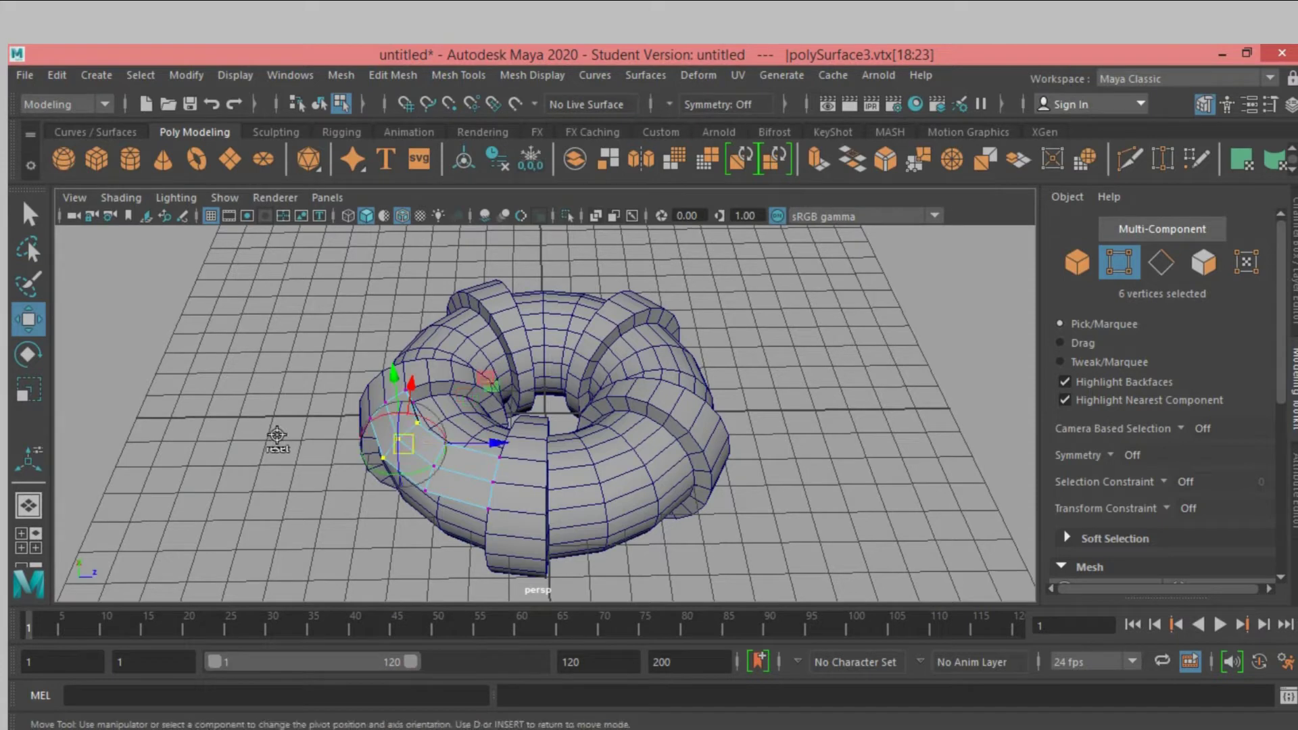
{"action": "key", "text": "d"}
{"action": "mouse_move", "coordinate": [406, 473]}
{"action": "left_mouse_down"}
{"action": "mouse_move", "coordinate": [365, 433]}
{"action": "mouse_move", "coordinate": [362, 447]}
{"action": "left_mouse_up"}
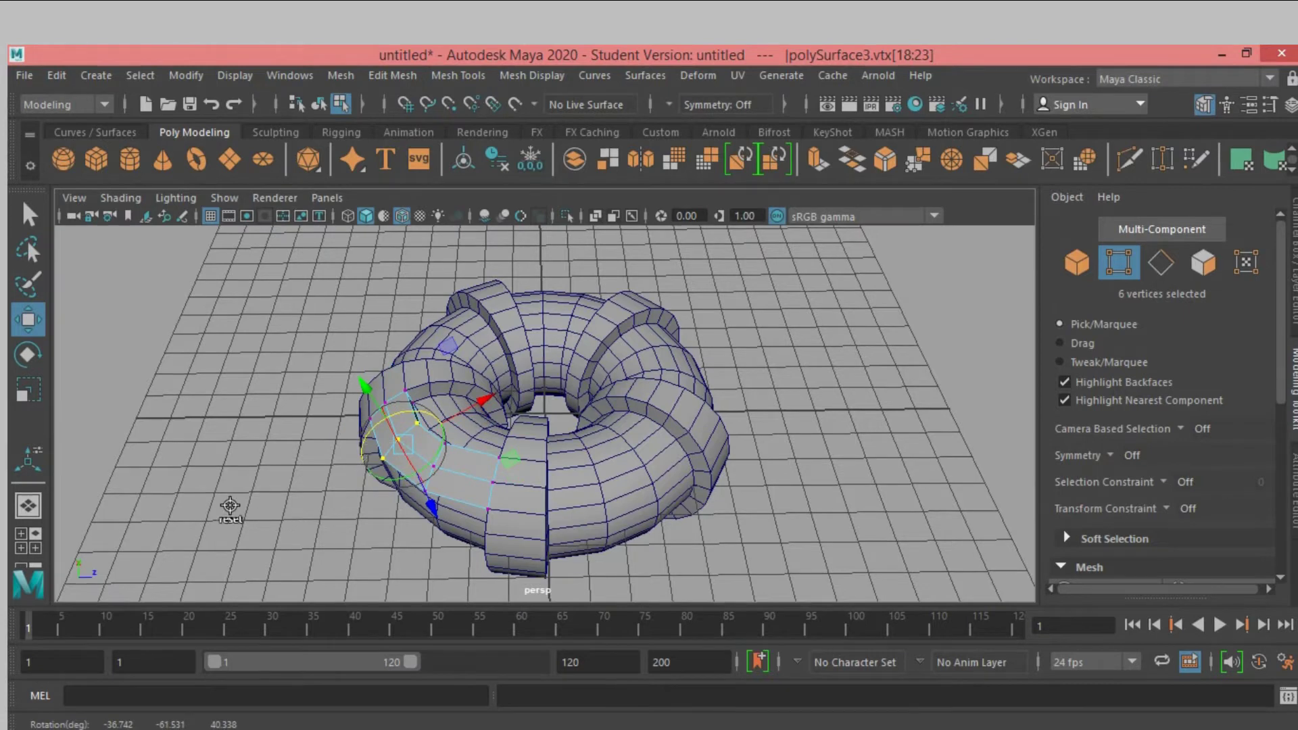
{"action": "left_click_drag", "start_coordinate": [226, 510], "coordinate": [281, 493], "text": "alt"}
{"action": "left_click_drag", "start_coordinate": [436, 501], "coordinate": [451, 492]}
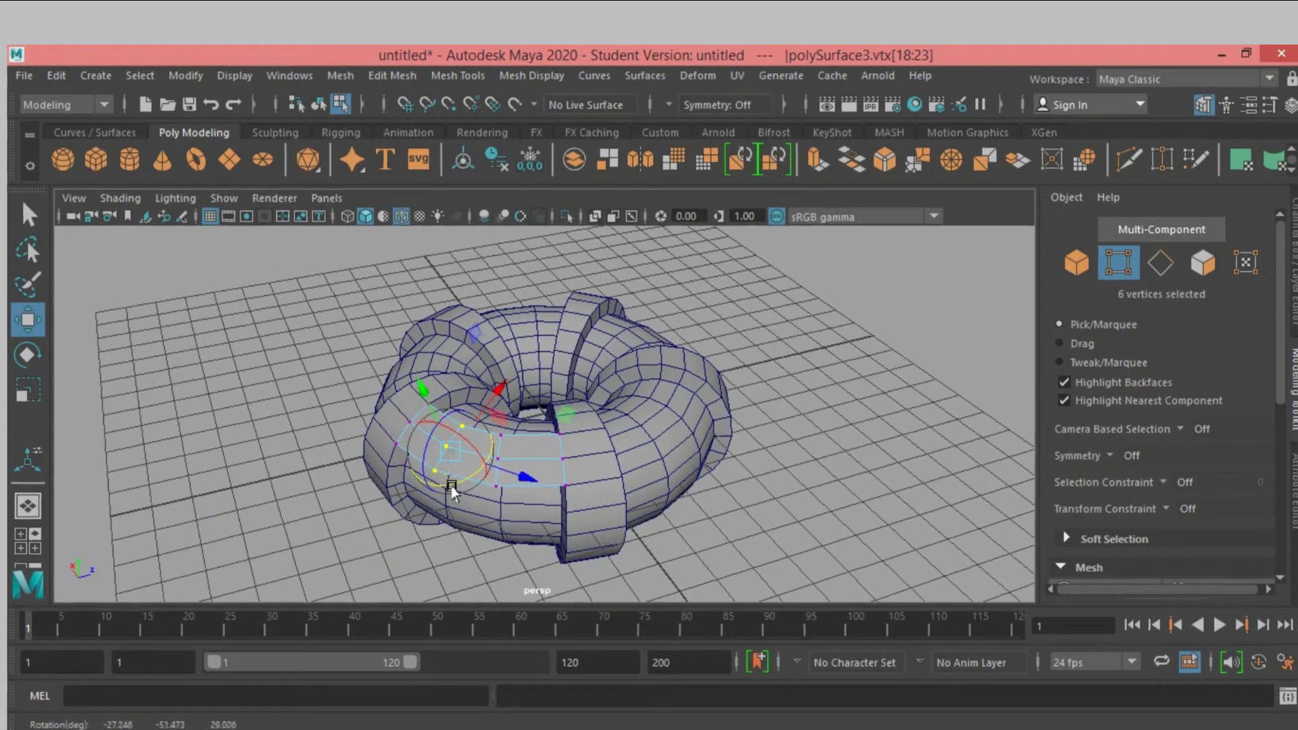
{"action": "key", "text": "d"}
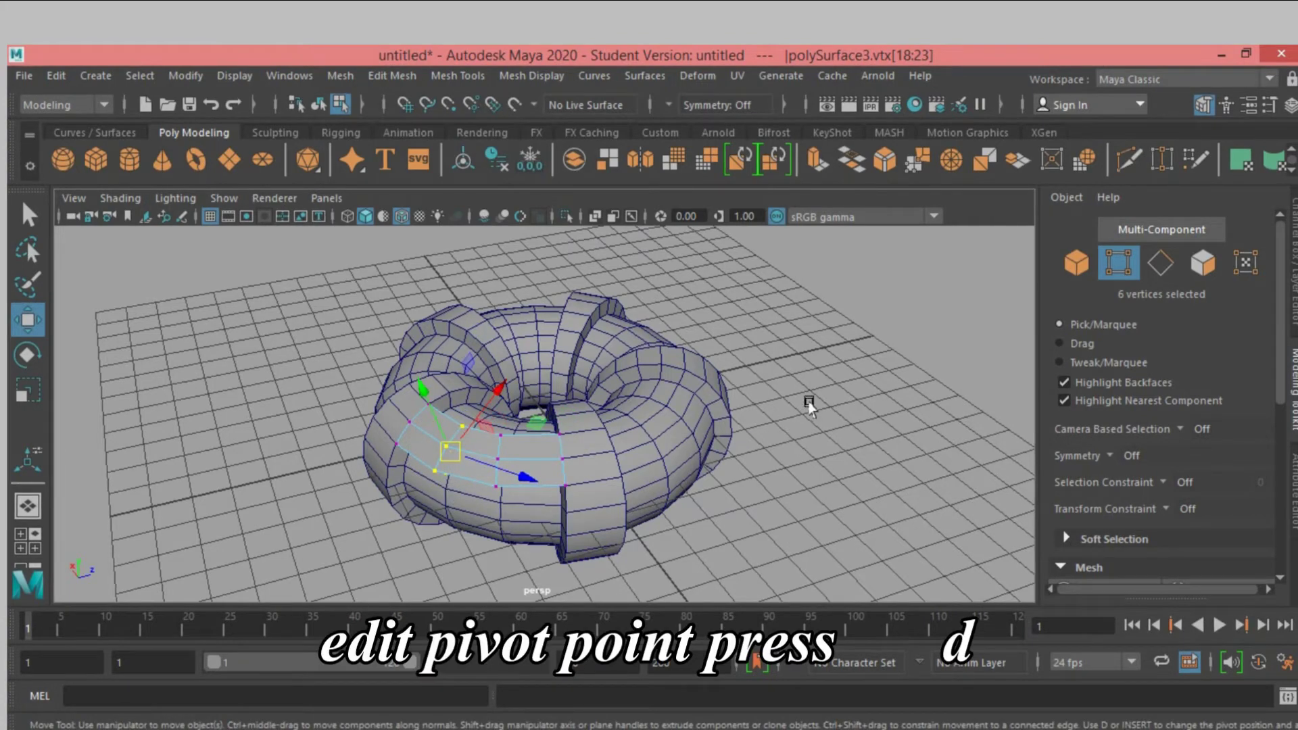
{"action": "mouse_move", "coordinate": [810, 406]}
{"action": "left_mouse_down", "text": "alt"}
{"action": "mouse_move", "coordinate": [747, 449]}
{"action": "mouse_move", "coordinate": [632, 440]}
{"action": "left_mouse_up", "text": "alt"}
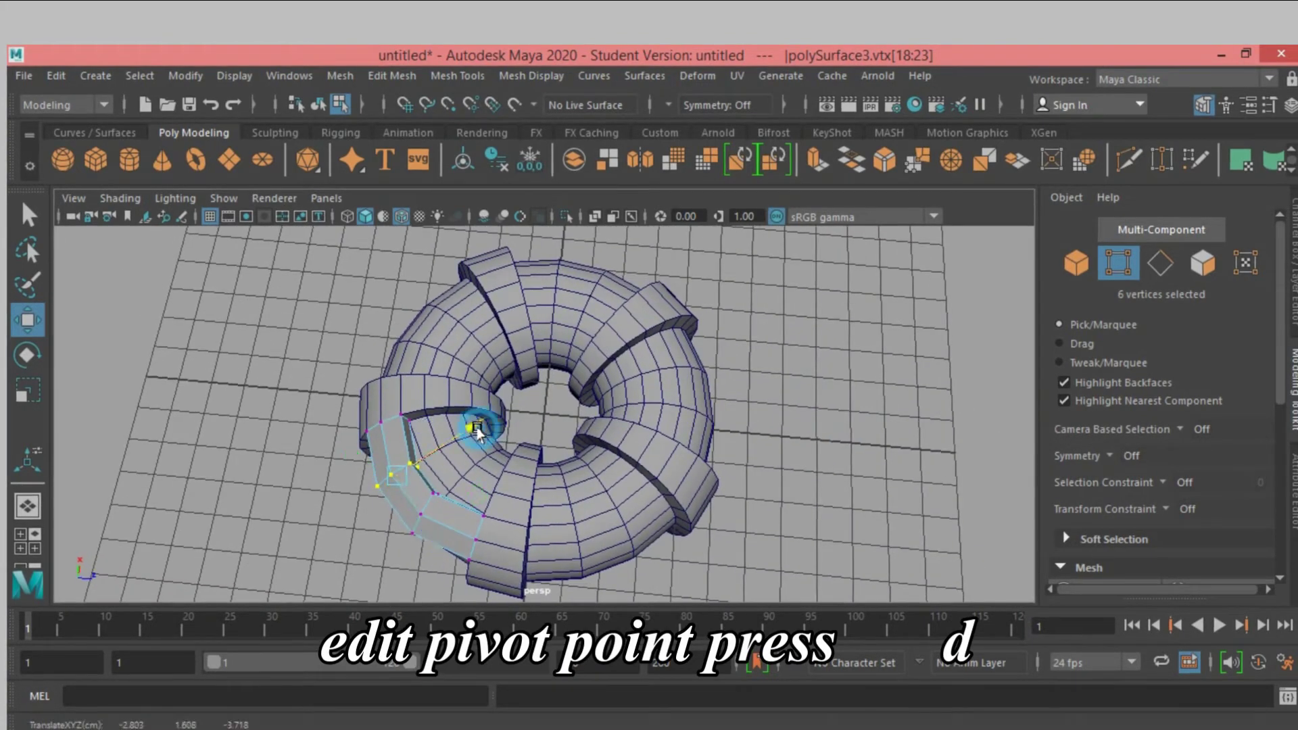
{"action": "left_click_drag", "start_coordinate": [478, 433], "coordinate": [481, 422]}
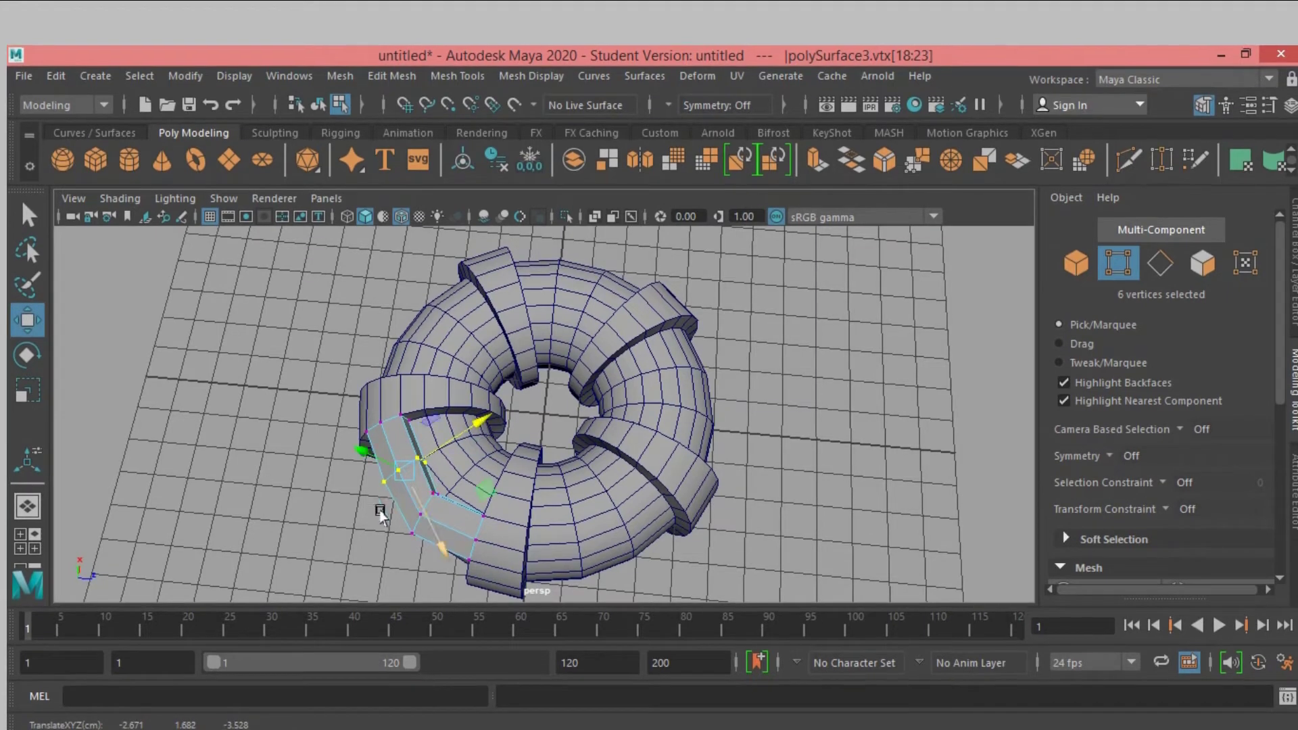
{"action": "left_click", "coordinate": [311, 539]}
Step: Reorient the pivot of the band's other vertex row and move it to curve the band
{"action": "left_click_drag", "start_coordinate": [308, 541], "coordinate": [262, 551], "text": "alt"}
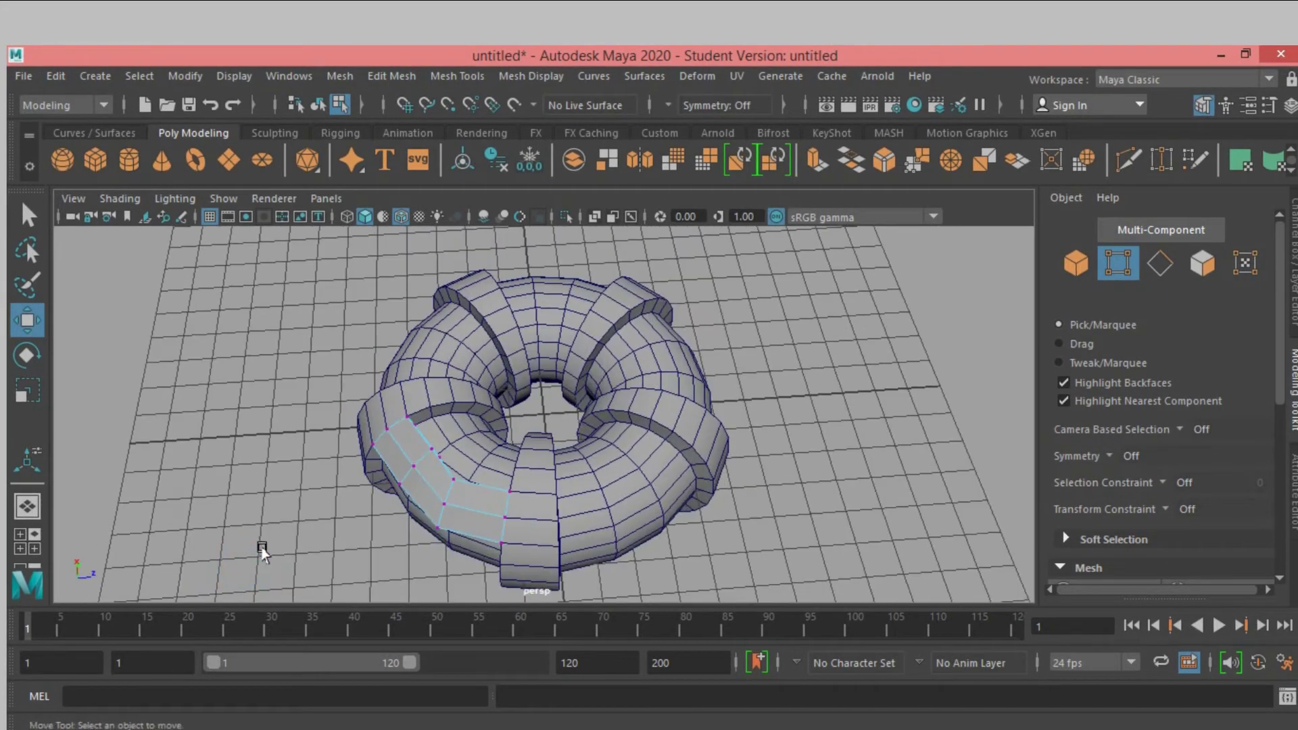
{"action": "left_click_drag", "start_coordinate": [470, 571], "coordinate": [424, 465]}
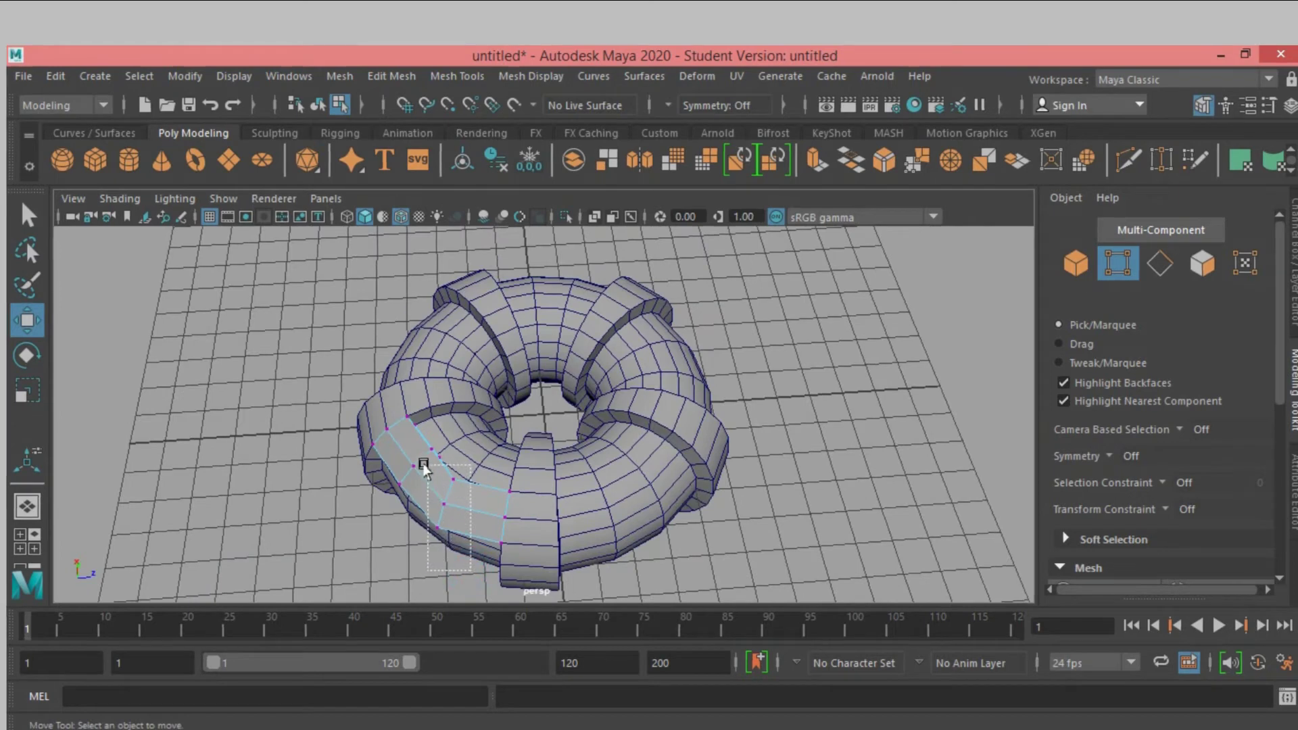
{"action": "left_click_drag", "start_coordinate": [305, 527], "coordinate": [275, 534], "text": "alt"}
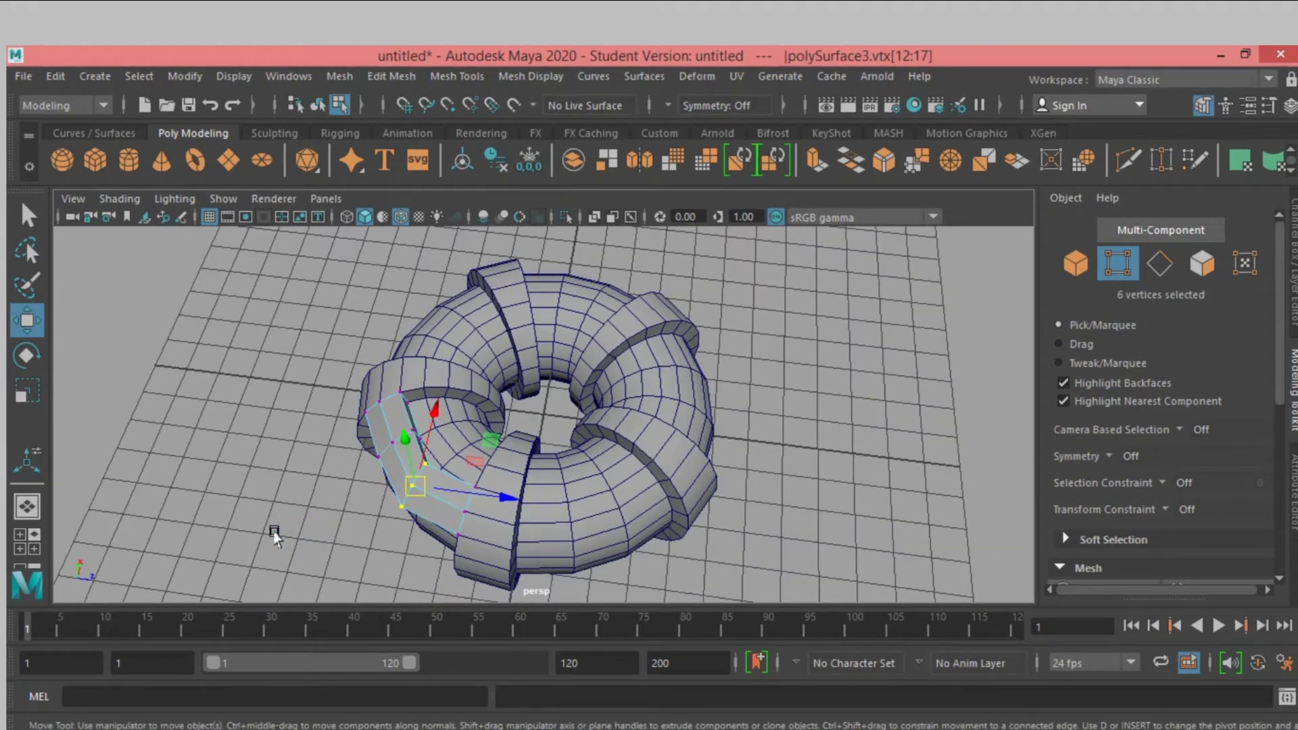
{"action": "key", "text": "d"}
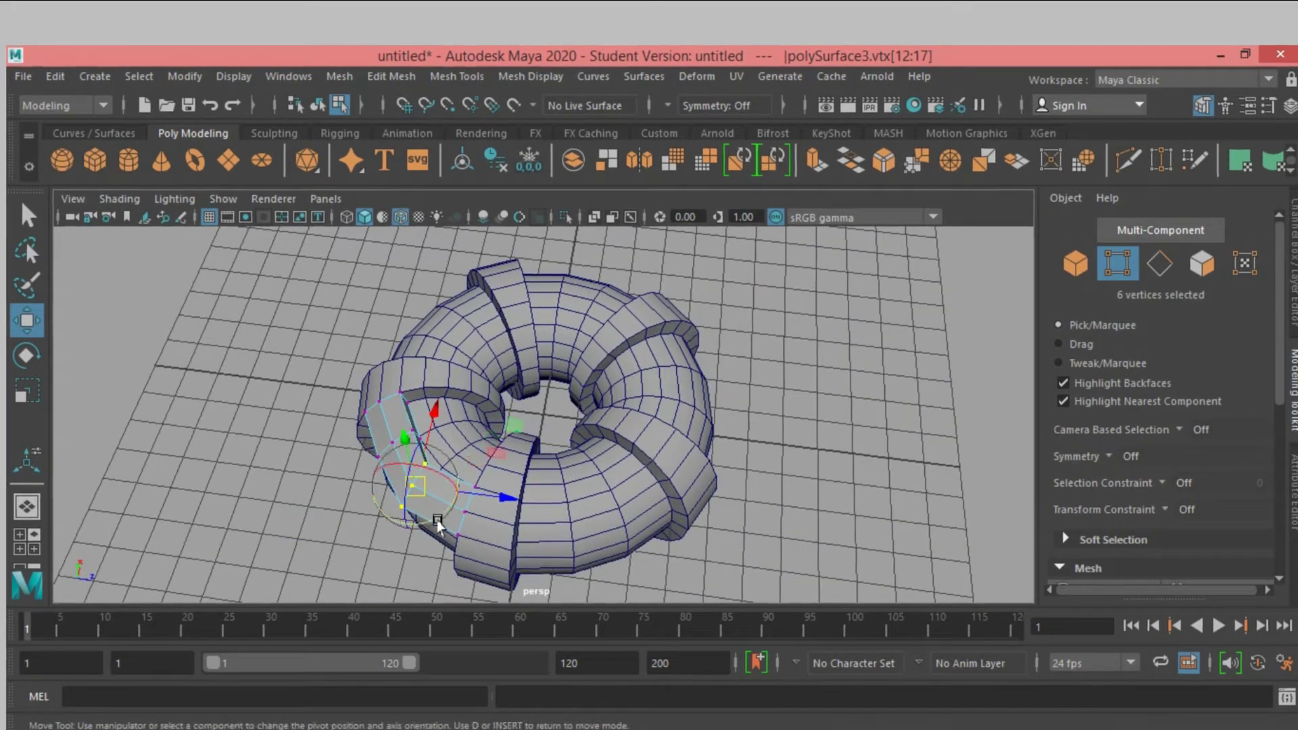
{"action": "left_click_drag", "start_coordinate": [433, 519], "coordinate": [410, 530]}
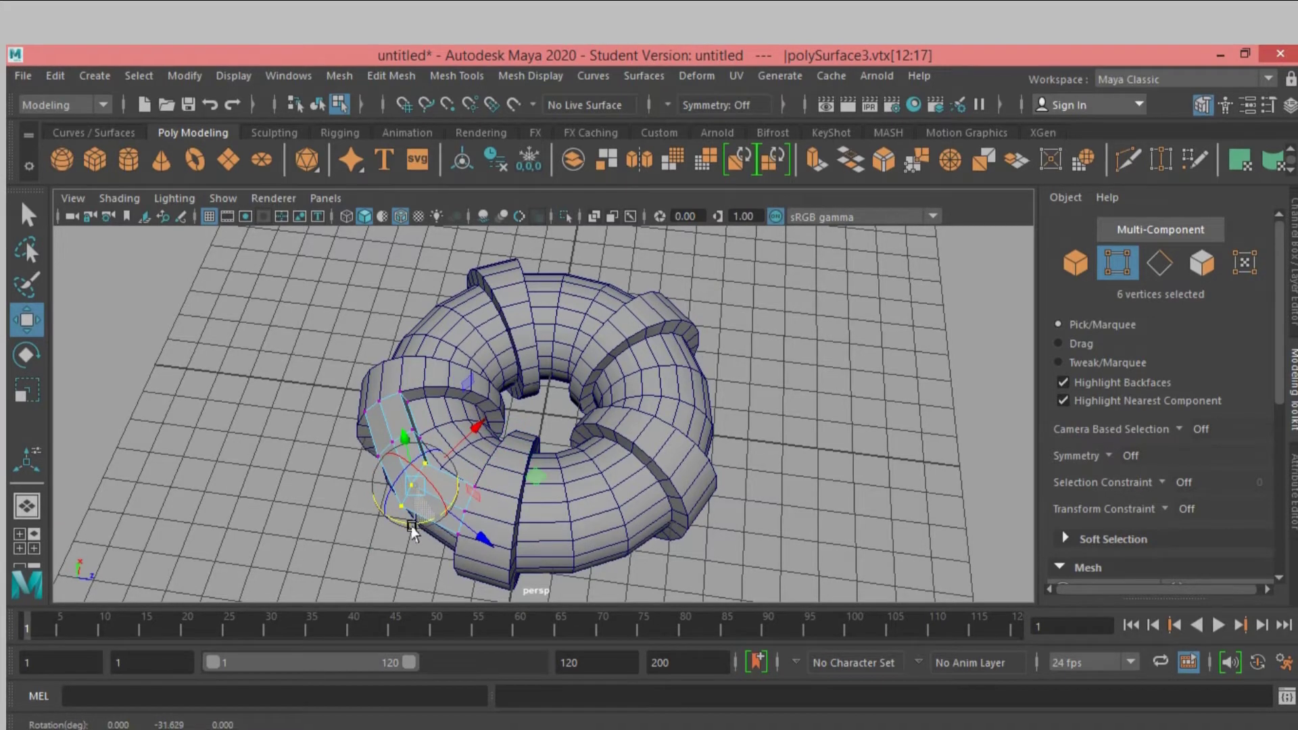
{"action": "key", "text": "d"}
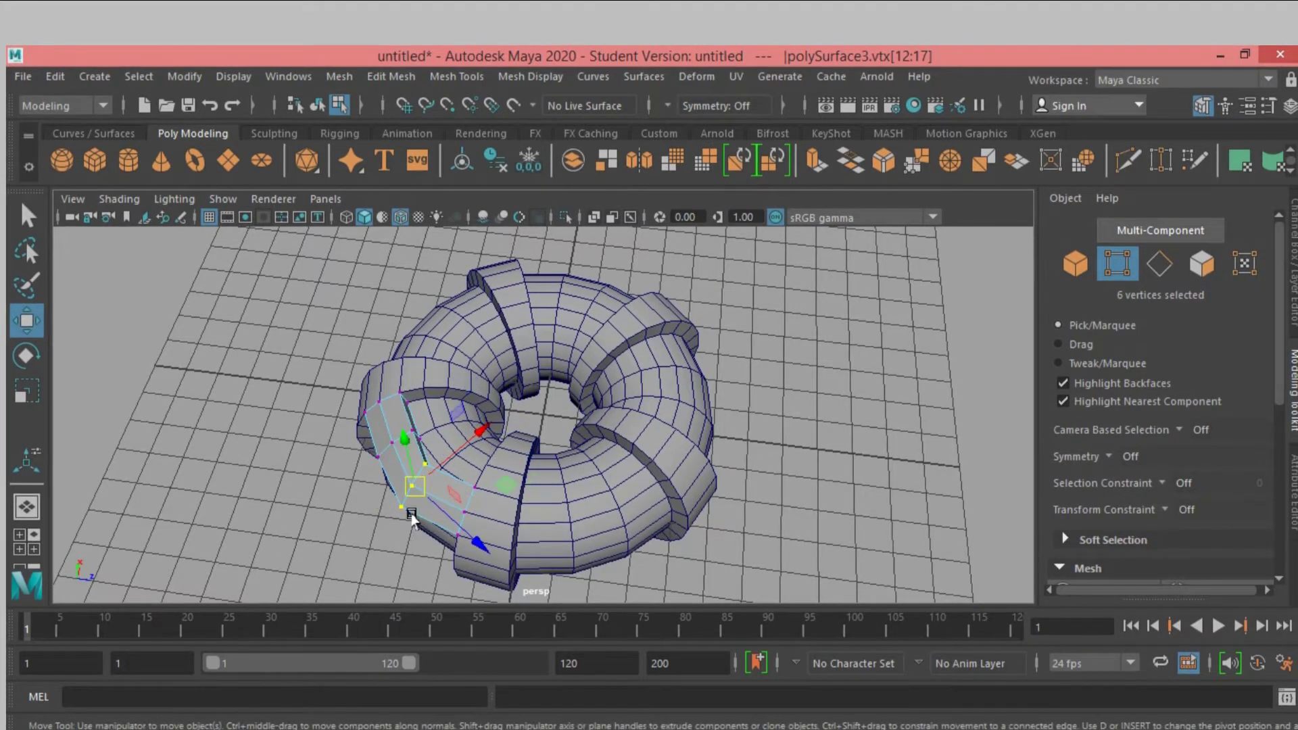
{"action": "mouse_move", "coordinate": [728, 440]}
{"action": "left_mouse_down", "text": "alt"}
{"action": "mouse_move", "coordinate": [436, 433]}
{"action": "mouse_move", "coordinate": [471, 424]}
{"action": "left_mouse_up", "text": "alt"}
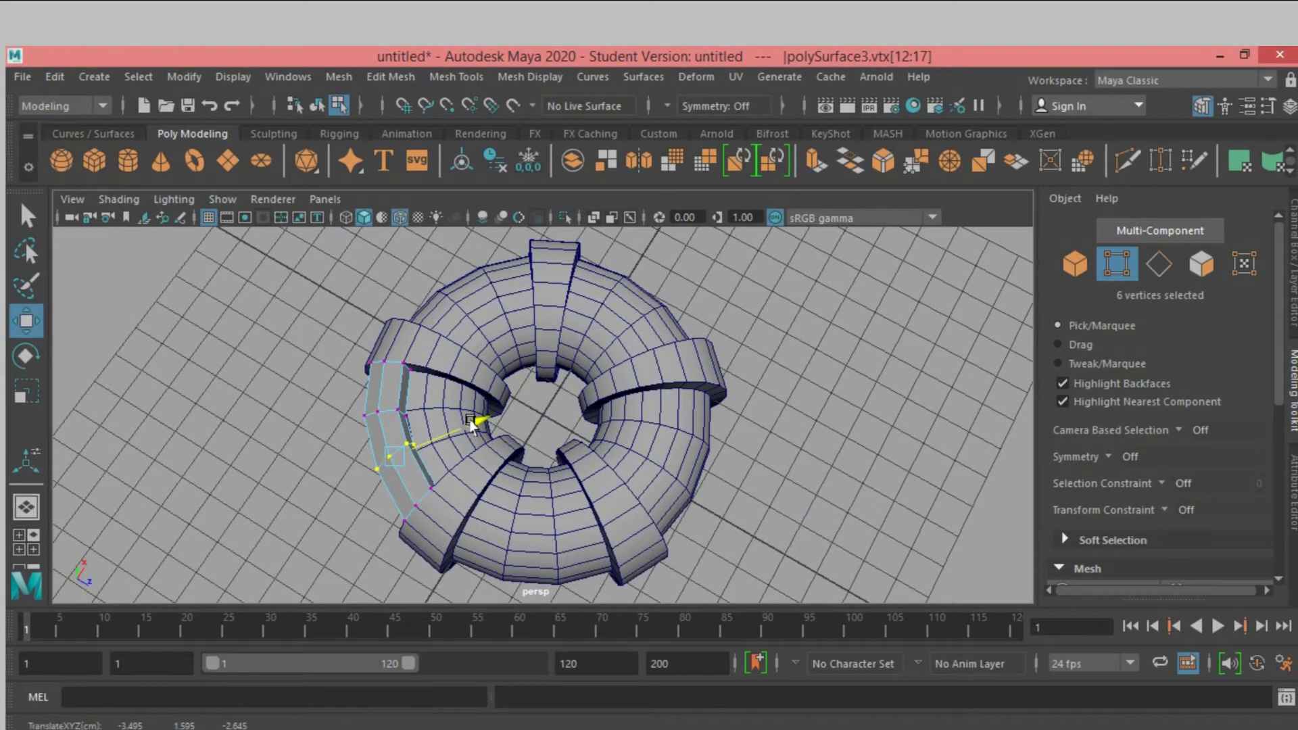
Step: Shift the band's outer vertex row along X to follow the ring
{"action": "left_click_drag", "start_coordinate": [261, 443], "coordinate": [262, 456], "text": "alt"}
{"action": "left_click", "coordinate": [301, 411]}
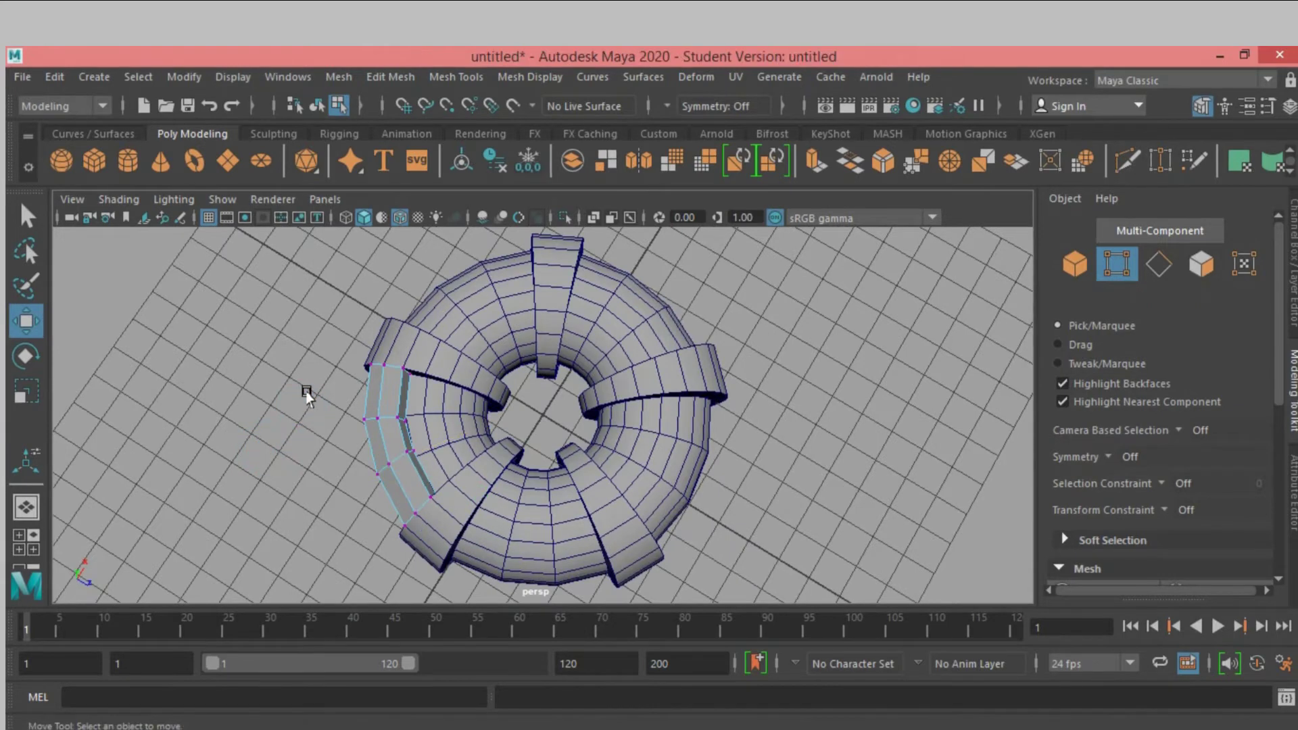
{"action": "mouse_move", "coordinate": [311, 398]}
{"action": "left_mouse_down"}
{"action": "mouse_move", "coordinate": [414, 435]}
{"action": "mouse_move", "coordinate": [563, 409]}
{"action": "left_mouse_up"}
{"action": "left_click_drag", "start_coordinate": [432, 367], "coordinate": [439, 458]}
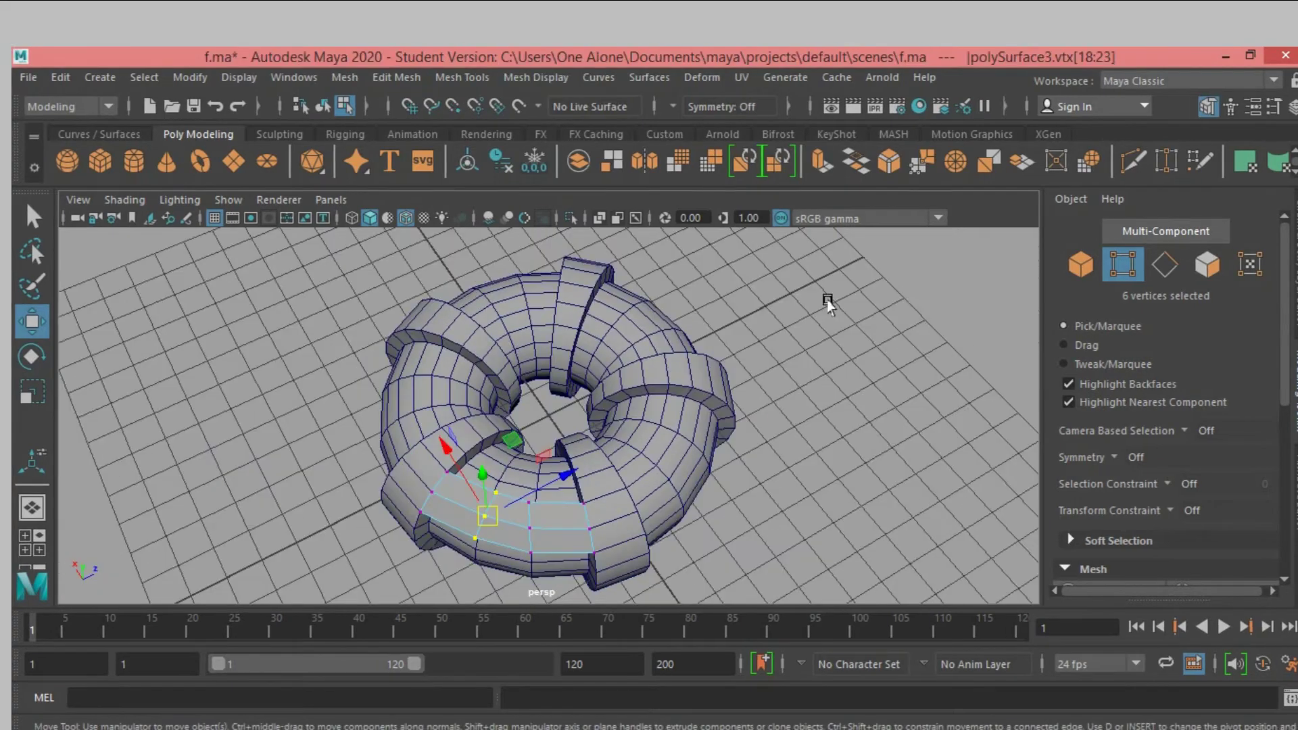
{"action": "mouse_move", "coordinate": [827, 304]}
{"action": "left_mouse_down", "text": "alt"}
{"action": "mouse_move", "coordinate": [820, 325]}
{"action": "mouse_move", "coordinate": [849, 314]}
{"action": "mouse_move", "coordinate": [813, 338]}
{"action": "left_mouse_up", "text": "alt"}
{"action": "left_click", "coordinate": [1091, 264]}
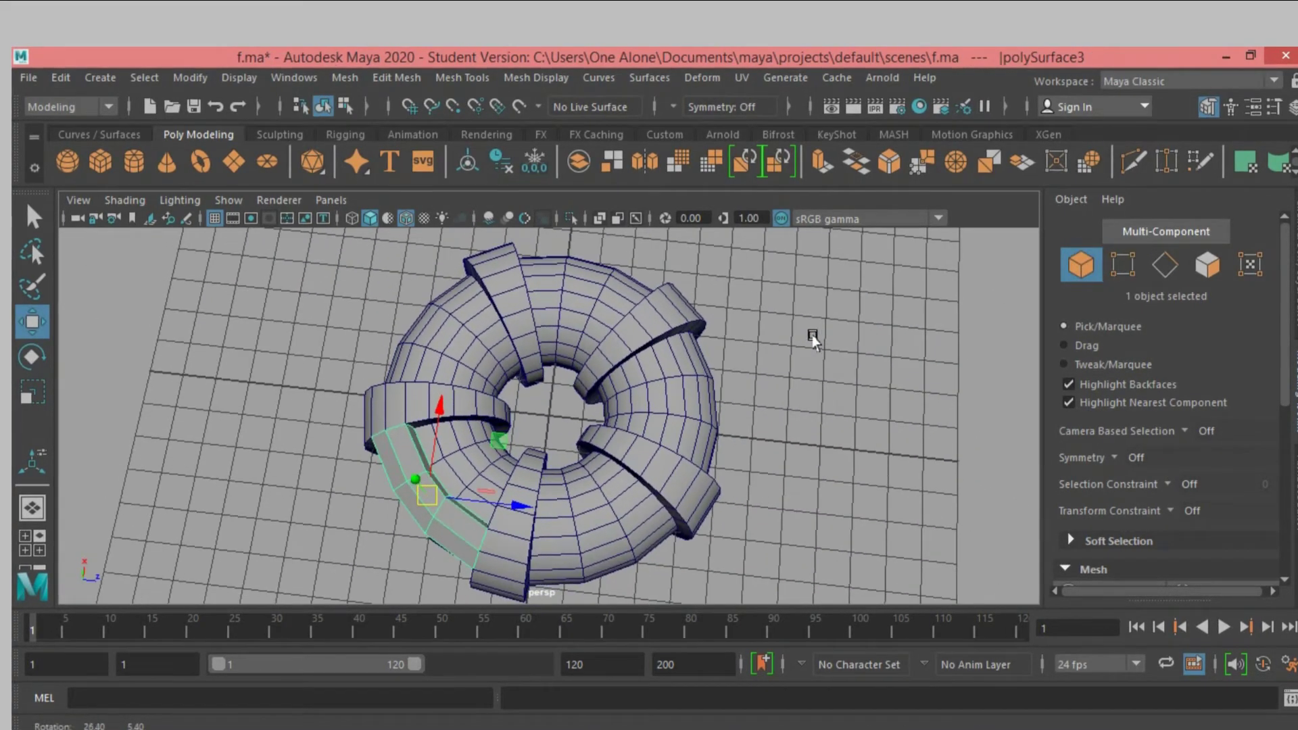
Step: Switch to the Top view with Two Sided Lighting enabled
{"action": "key", "text": "space"}
{"action": "key", "text": "space"}
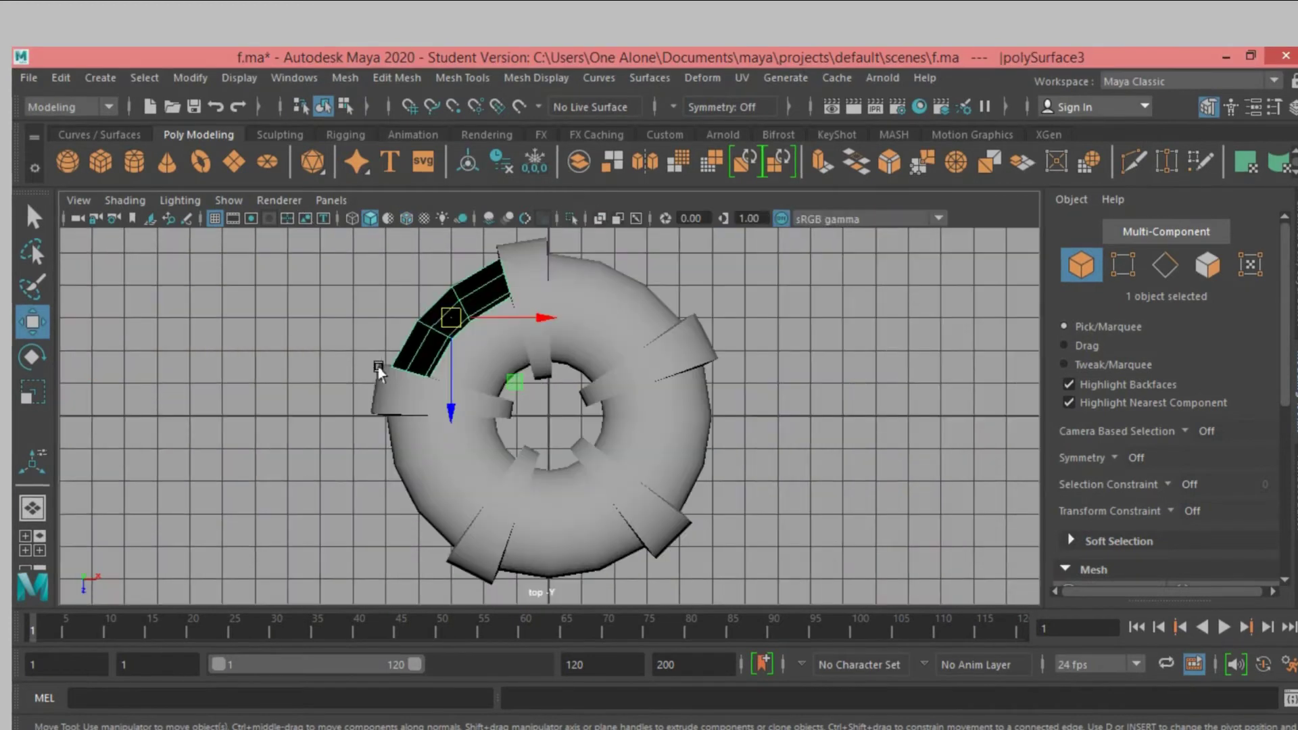
{"action": "left_click", "coordinate": [180, 199]}
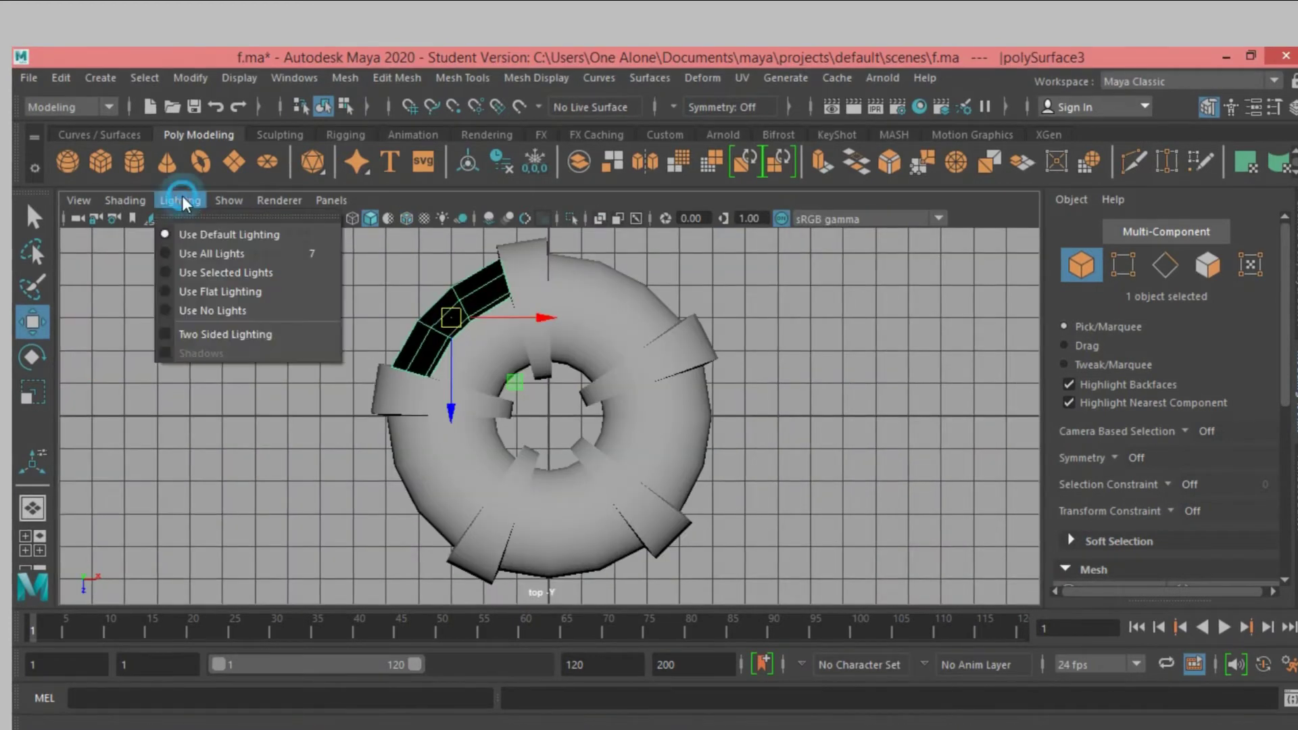
{"action": "left_click", "coordinate": [164, 336]}
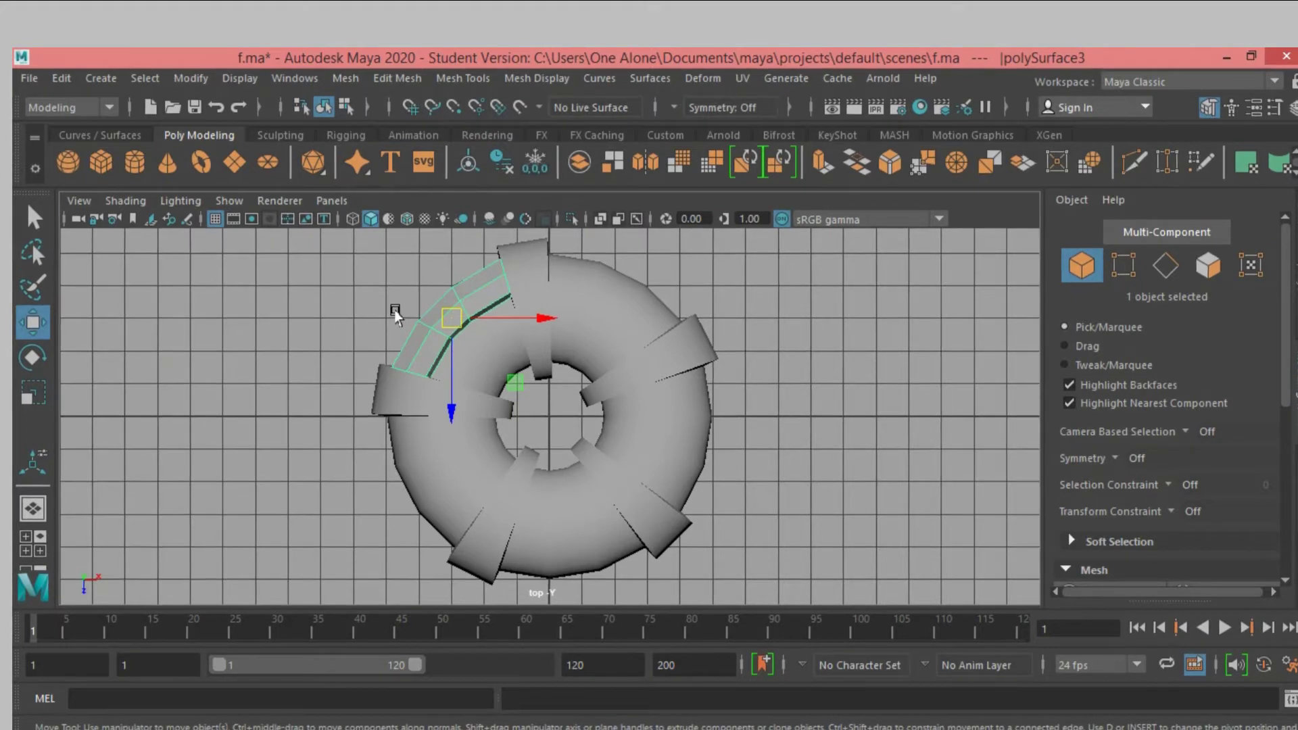
Step: Snap the band's pivot to the torus centre on the grid and show Wireframe on Shaded
{"action": "key", "text": "Insert"}
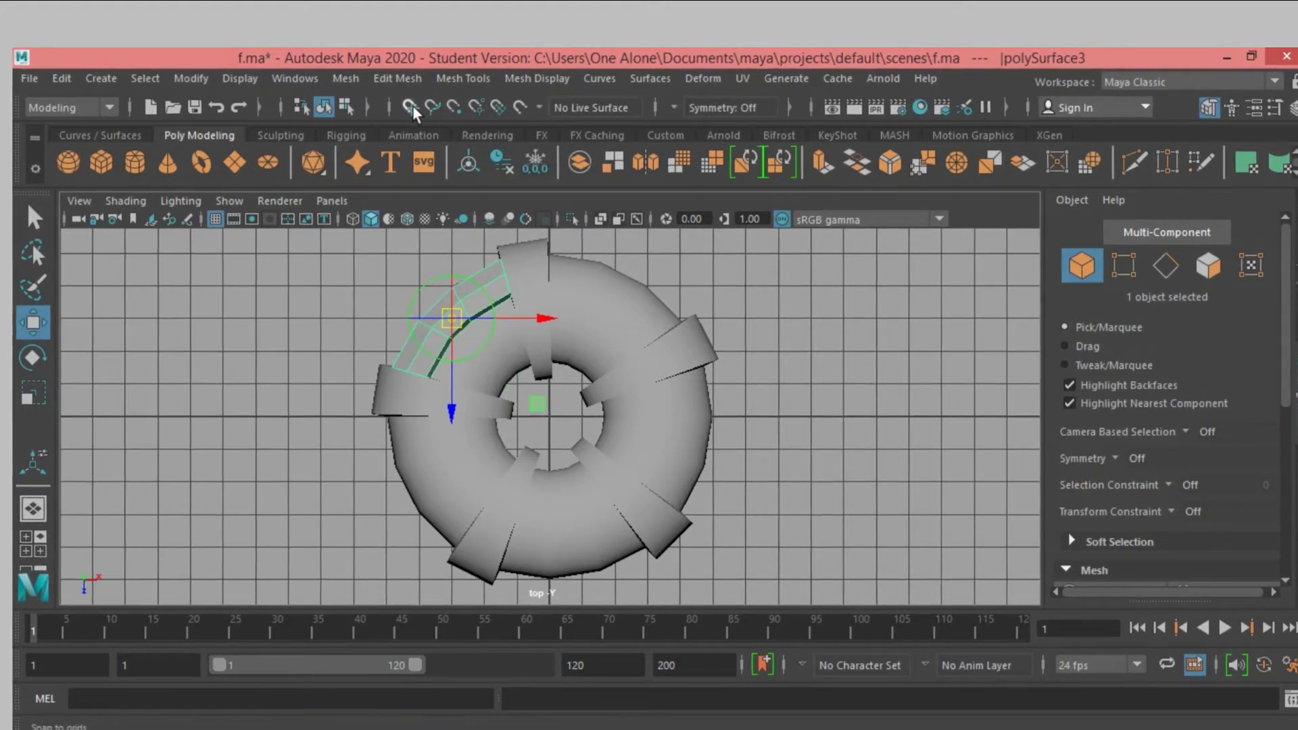
{"action": "left_click", "coordinate": [409, 107]}
{"action": "mouse_move", "coordinate": [539, 315]}
{"action": "left_mouse_down"}
{"action": "mouse_move", "coordinate": [566, 321]}
{"action": "mouse_move", "coordinate": [549, 319]}
{"action": "mouse_move", "coordinate": [548, 433]}
{"action": "mouse_move", "coordinate": [551, 417]}
{"action": "left_mouse_up"}
{"action": "key", "text": "d"}
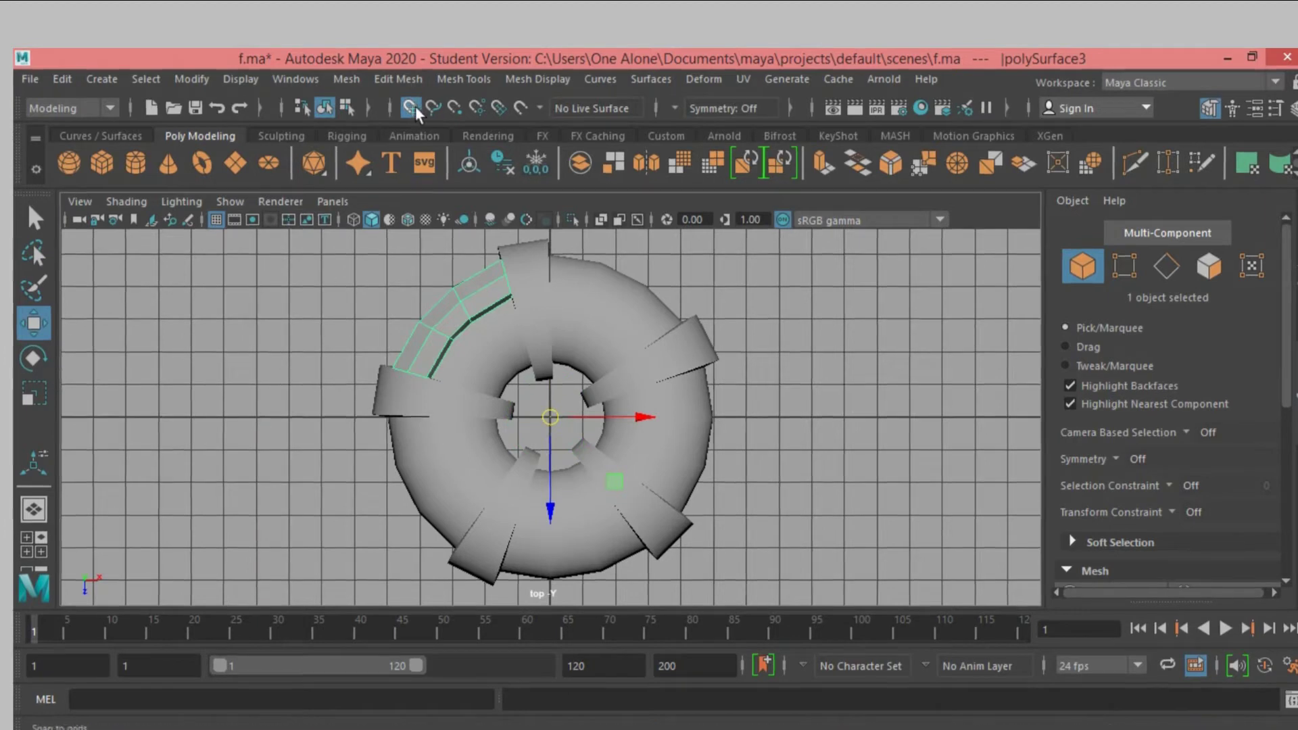
{"action": "left_click", "coordinate": [407, 219]}
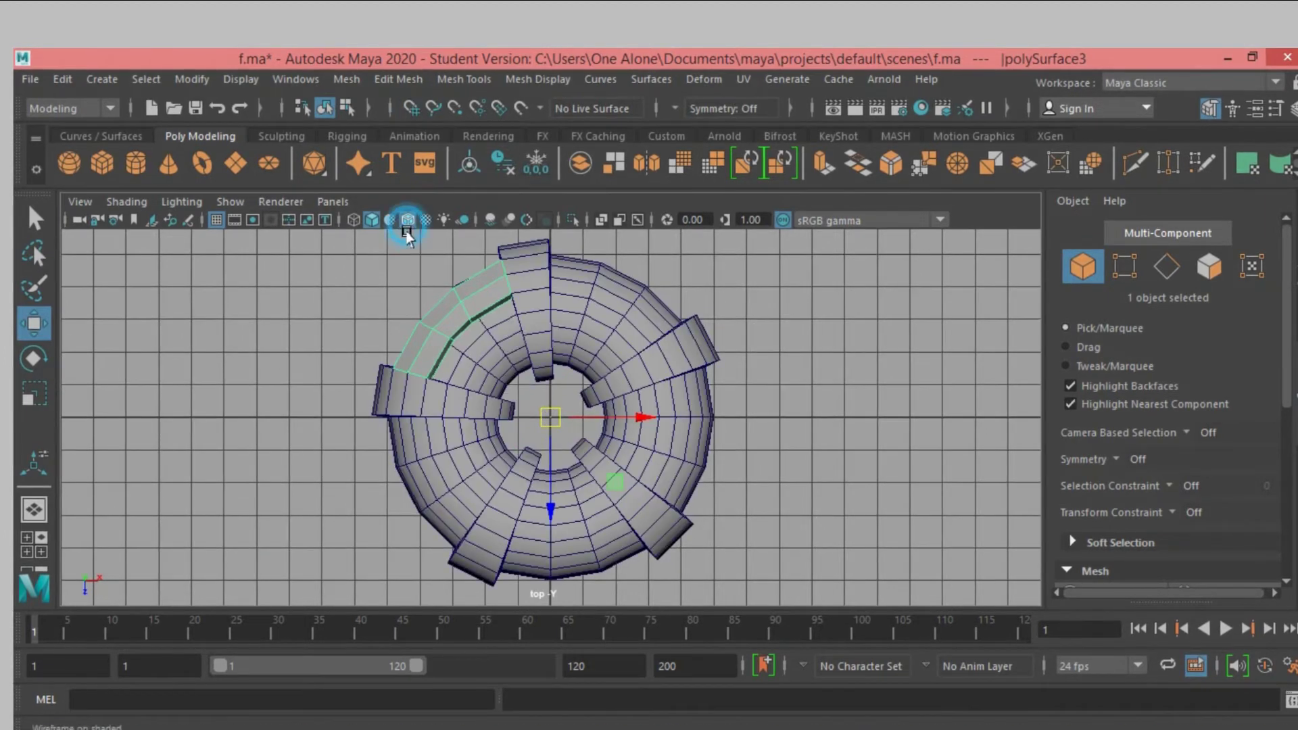
Step: Duplicate the bent band, rotate the copy around the ring, and make two more Shift+D copies
{"action": "left_click", "coordinate": [42, 363]}
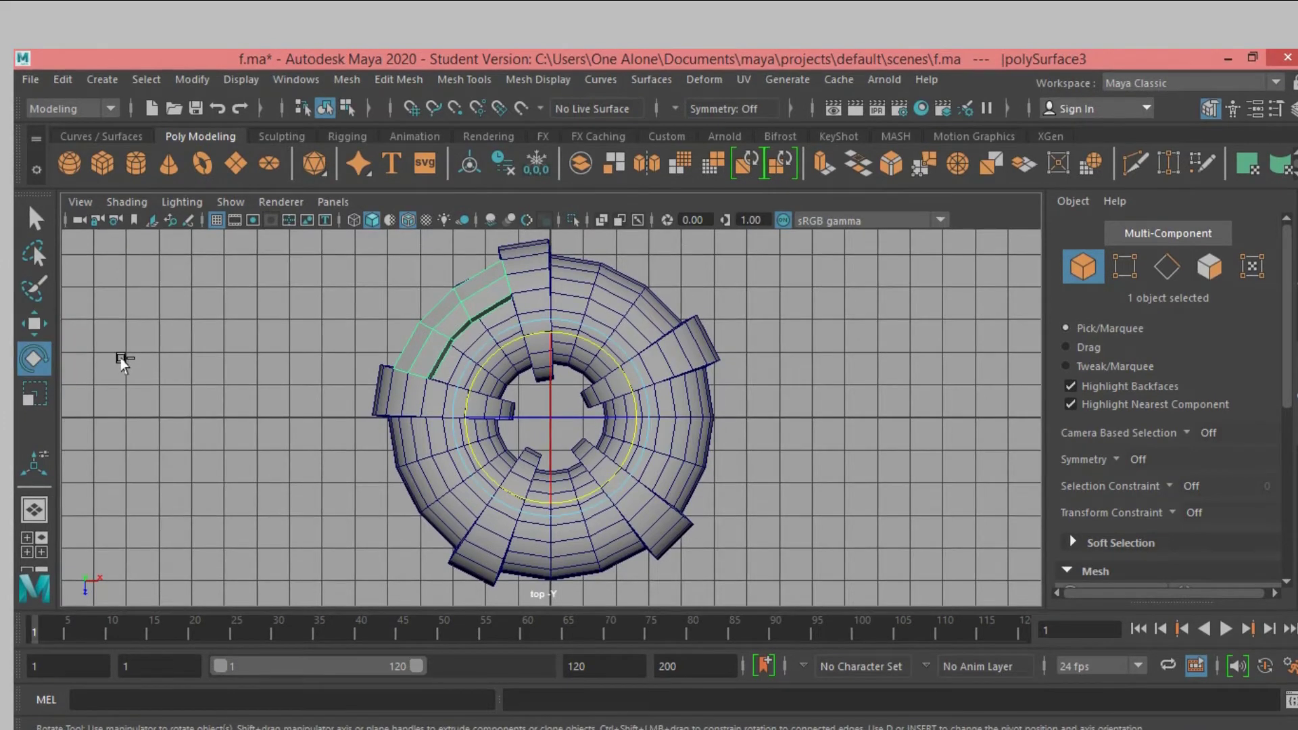
{"action": "key", "text": "ctrl+d"}
{"action": "left_click_drag", "start_coordinate": [568, 335], "coordinate": [615, 414]}
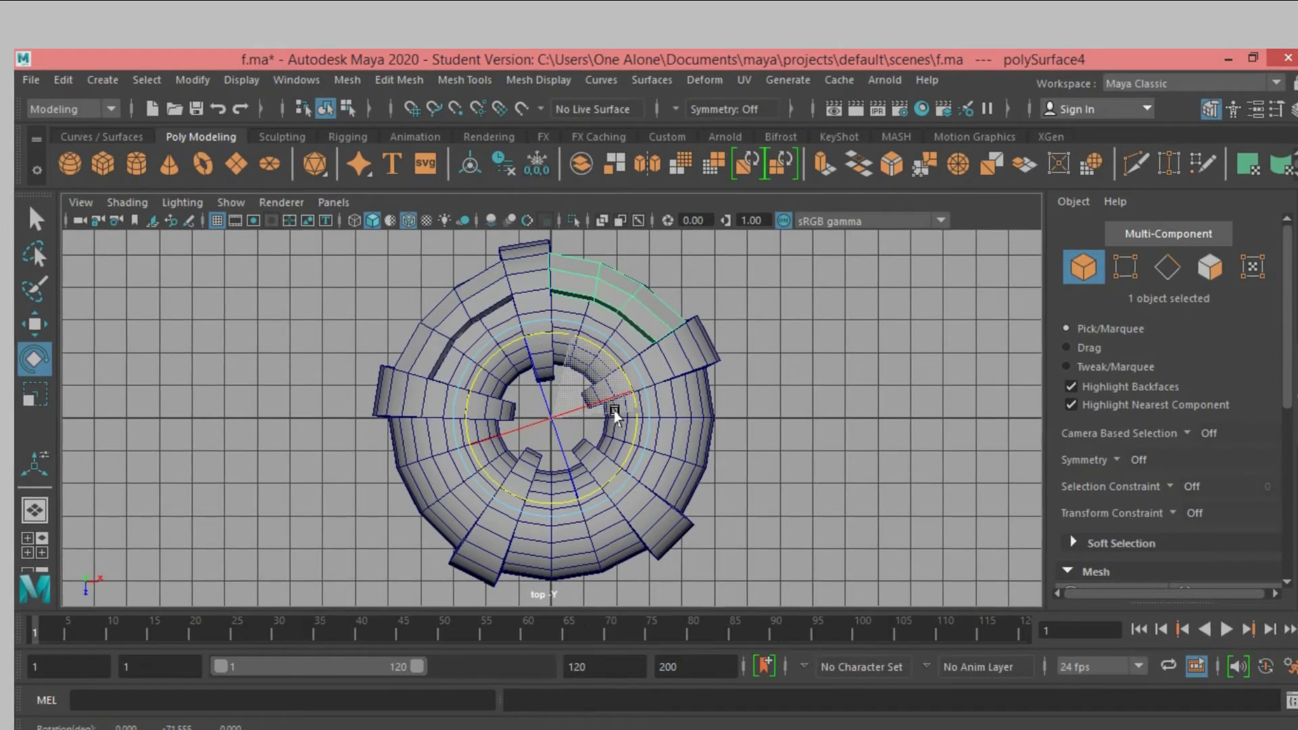
{"action": "scroll", "coordinate": [757, 358], "scroll_direction": "up", "scroll_amount": 1}
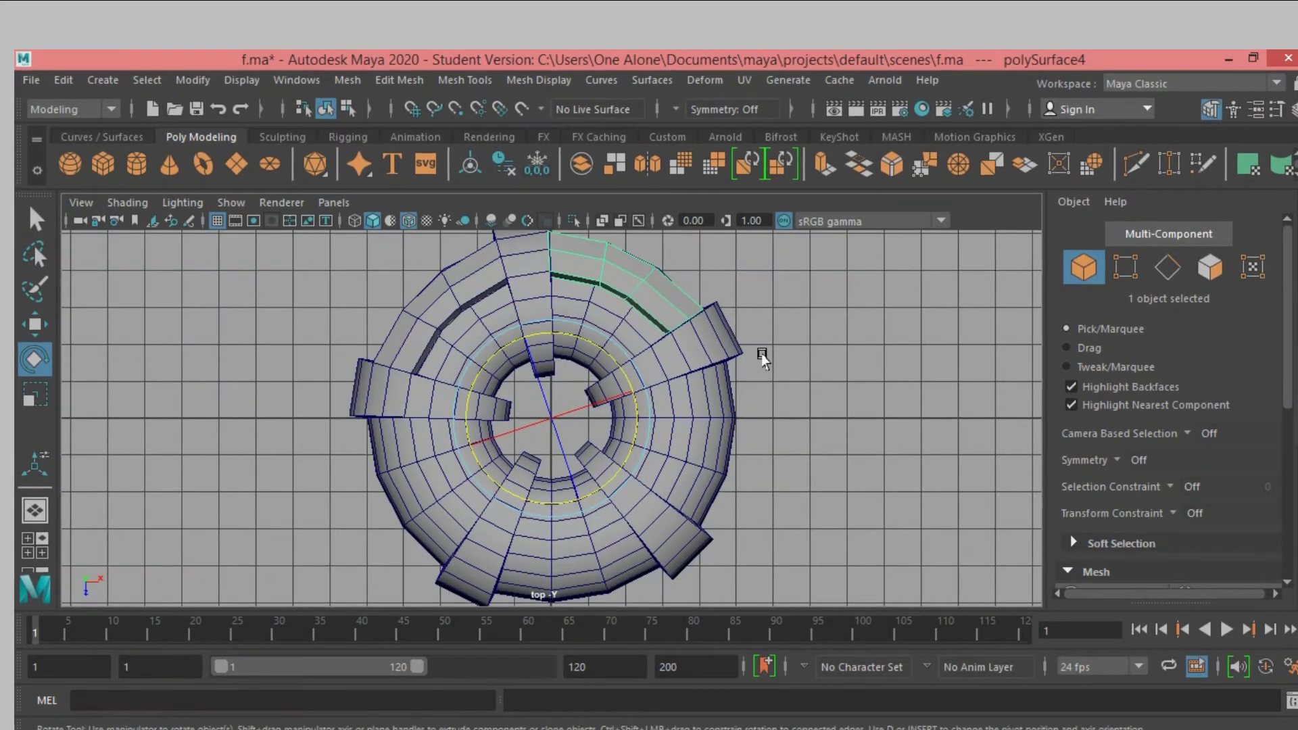
{"action": "key", "text": "shift+d"}
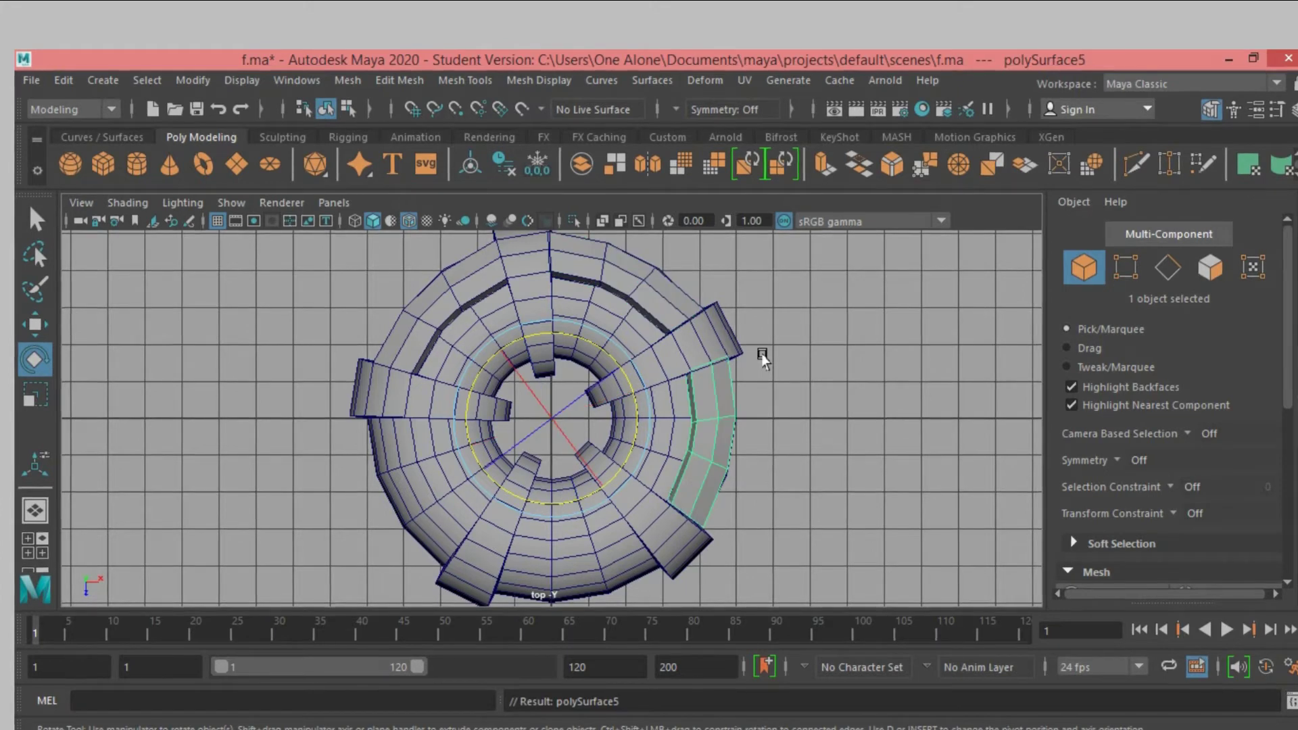
{"action": "key", "text": "shift+d"}
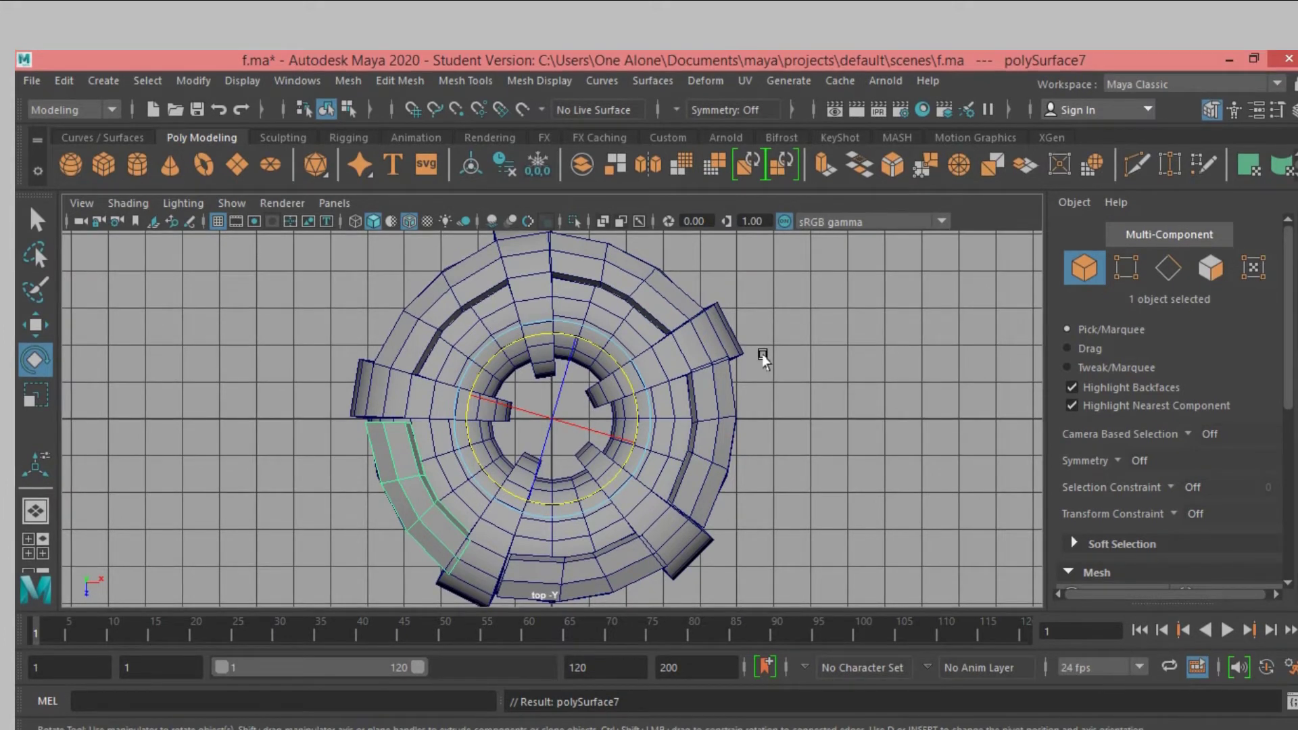
Step: Fine-tune the Rotate Y of the left, bottom and right band copies to even the spacing
{"action": "left_click", "coordinate": [464, 430]}
{"action": "left_click_drag", "start_coordinate": [464, 430], "coordinate": [462, 427]}
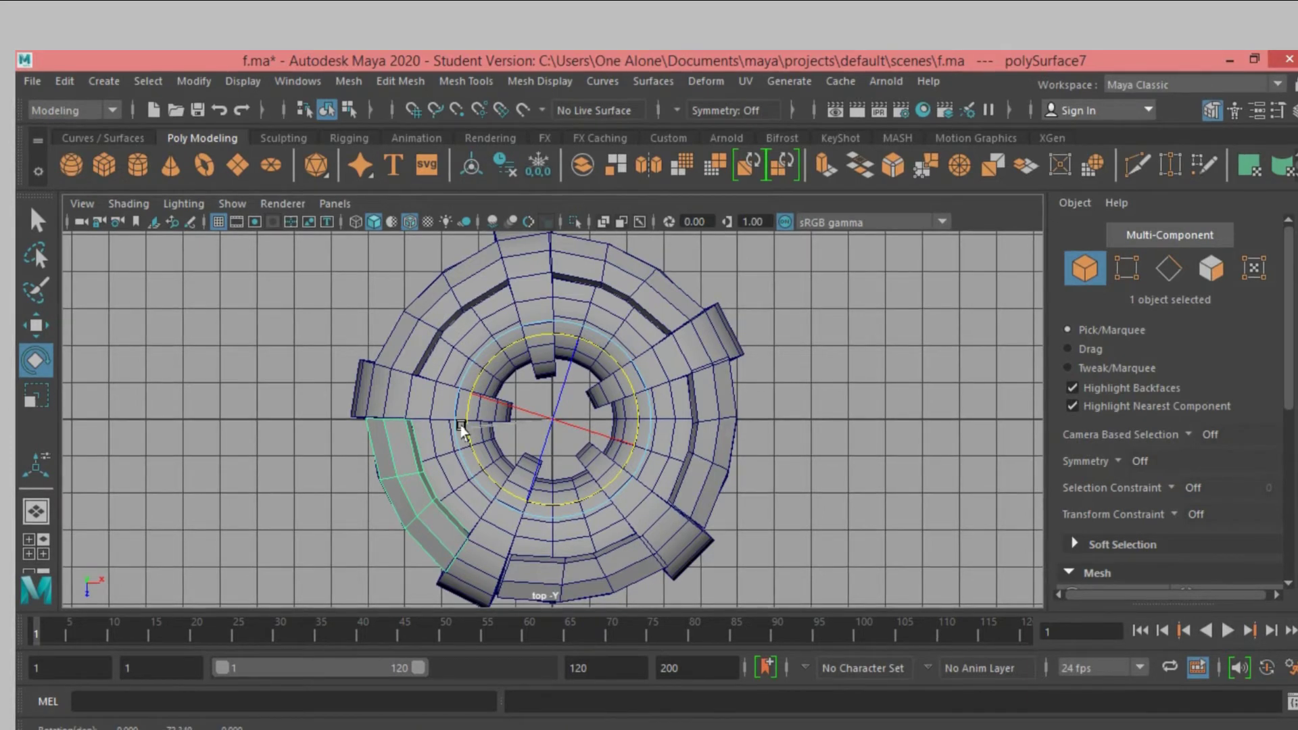
{"action": "left_click", "coordinate": [550, 587]}
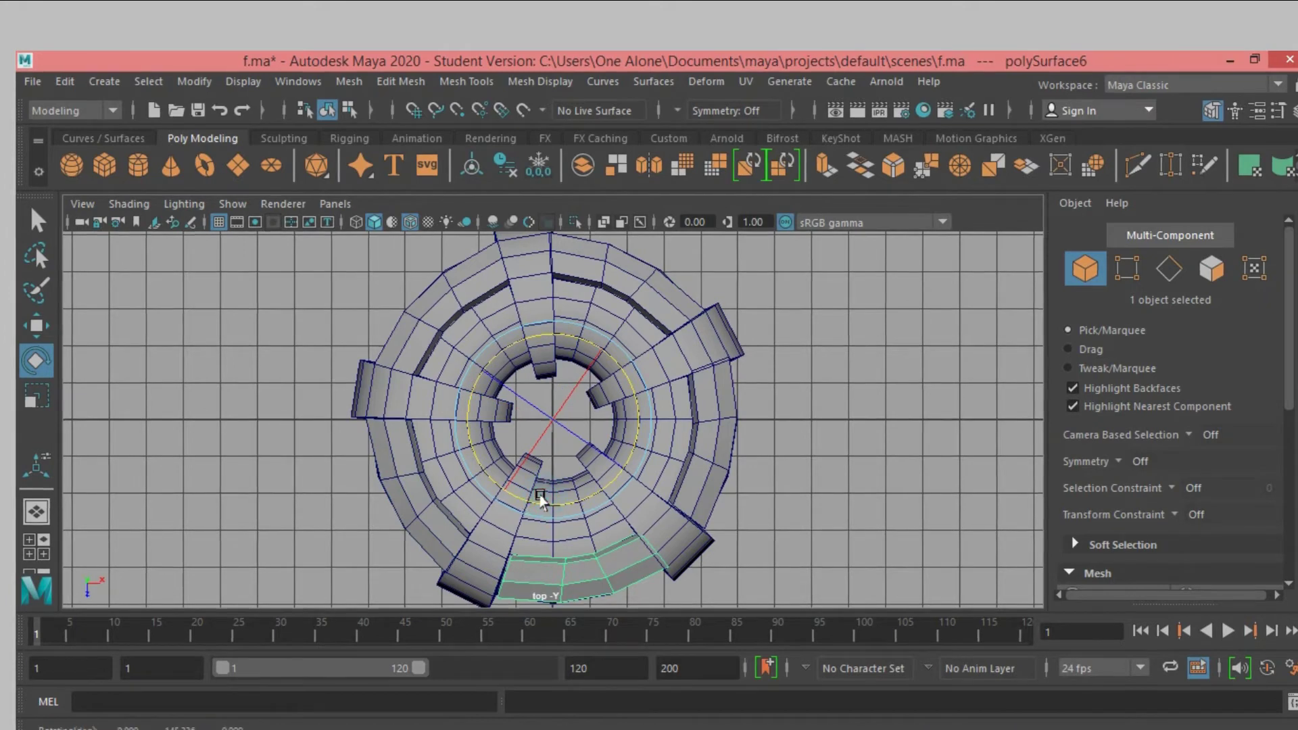
{"action": "left_click_drag", "start_coordinate": [539, 498], "coordinate": [538, 499]}
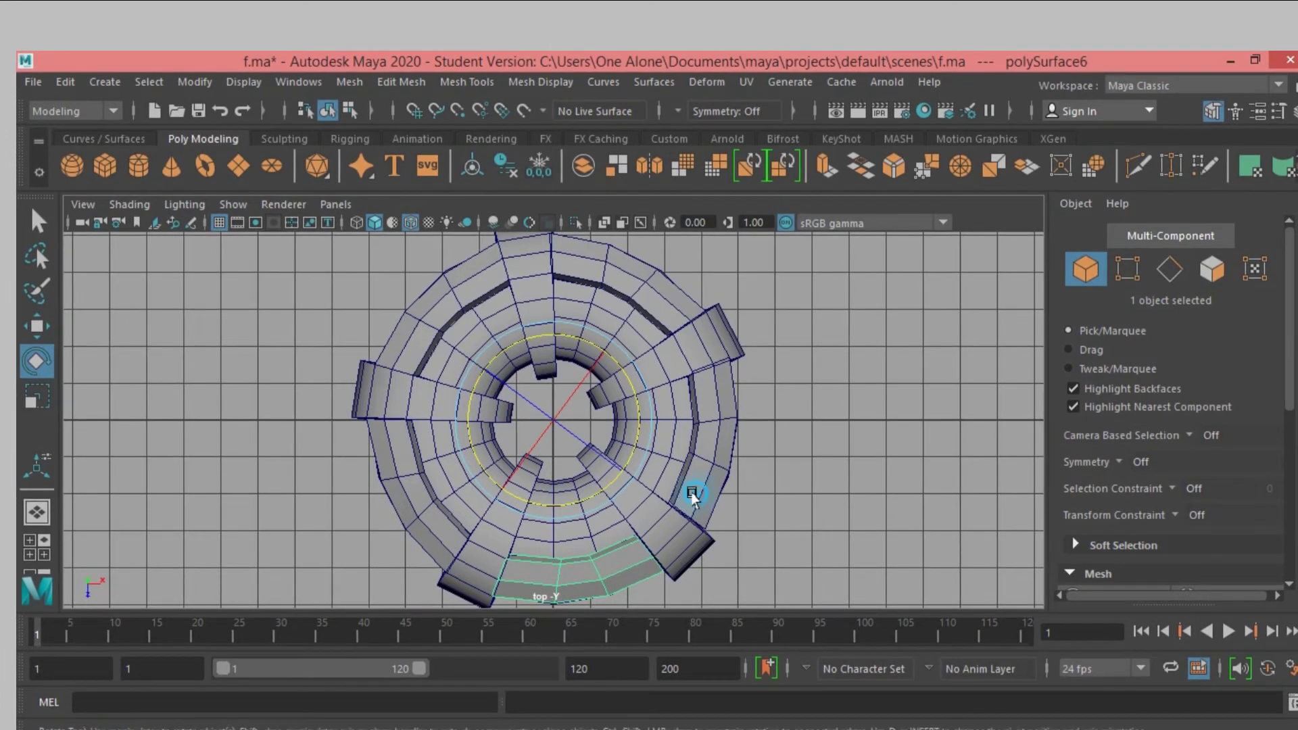
{"action": "left_click", "coordinate": [696, 492]}
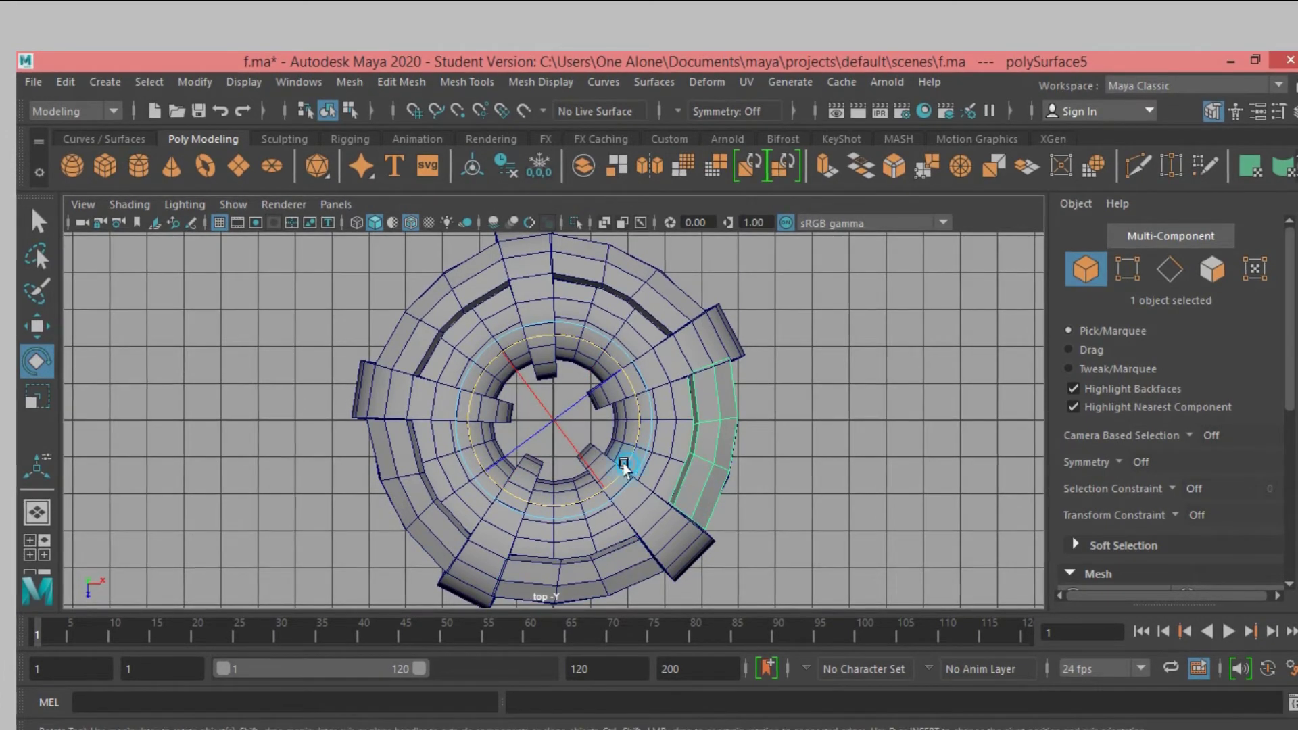
{"action": "left_click", "coordinate": [624, 466]}
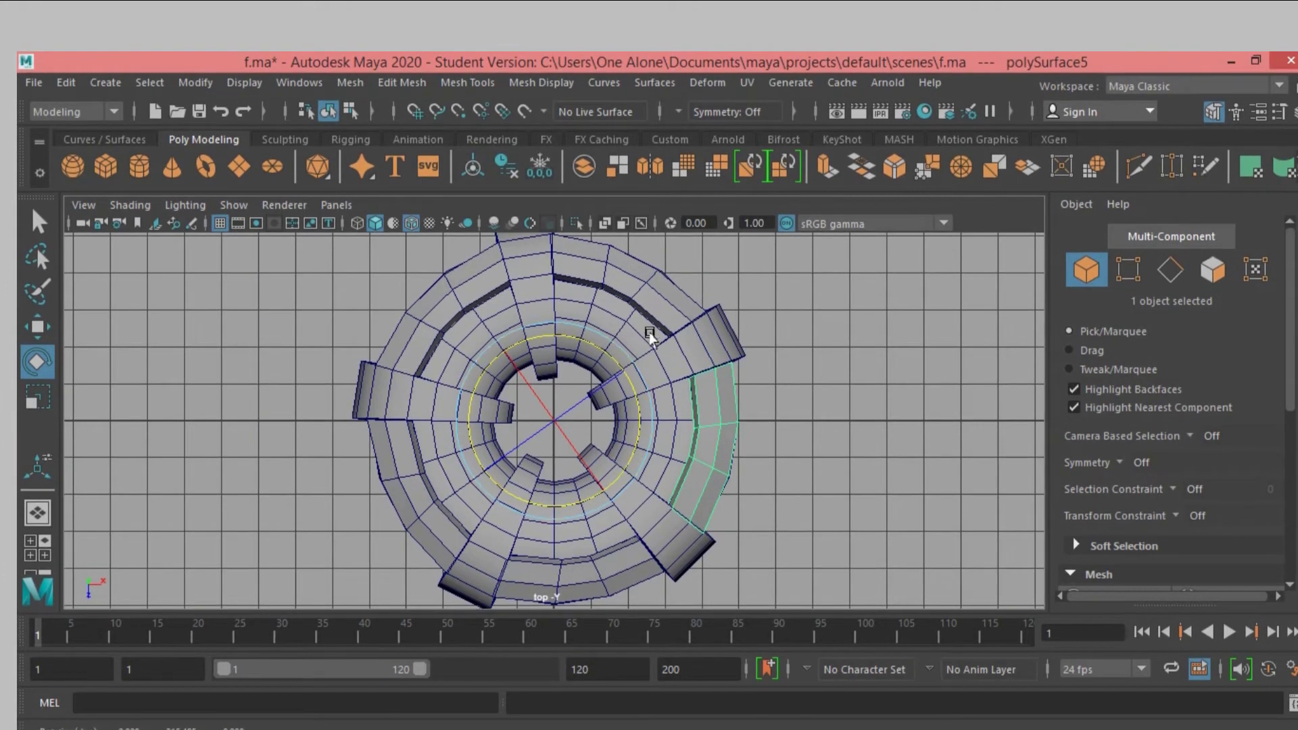
Step: Maximize the perspective view, return to the Select tool and switch to edge selection mode
{"action": "key", "text": "space"}
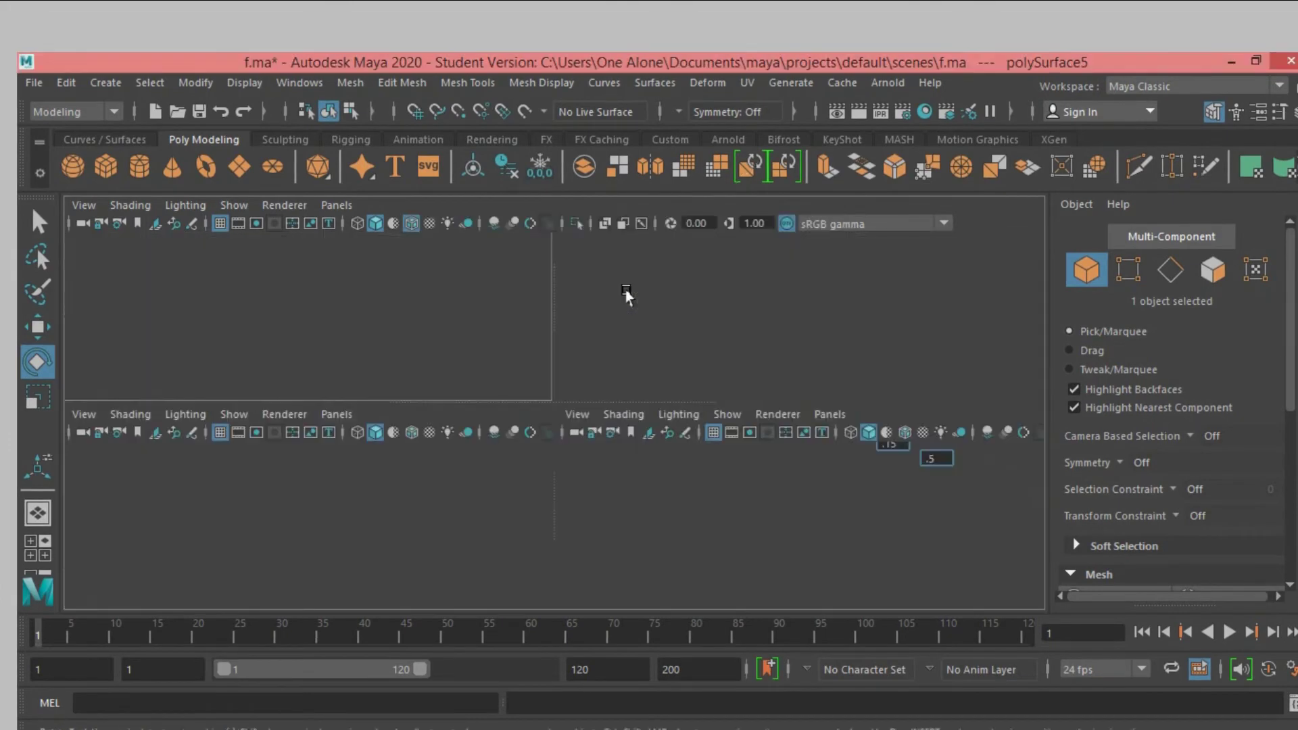
{"action": "key", "text": "space"}
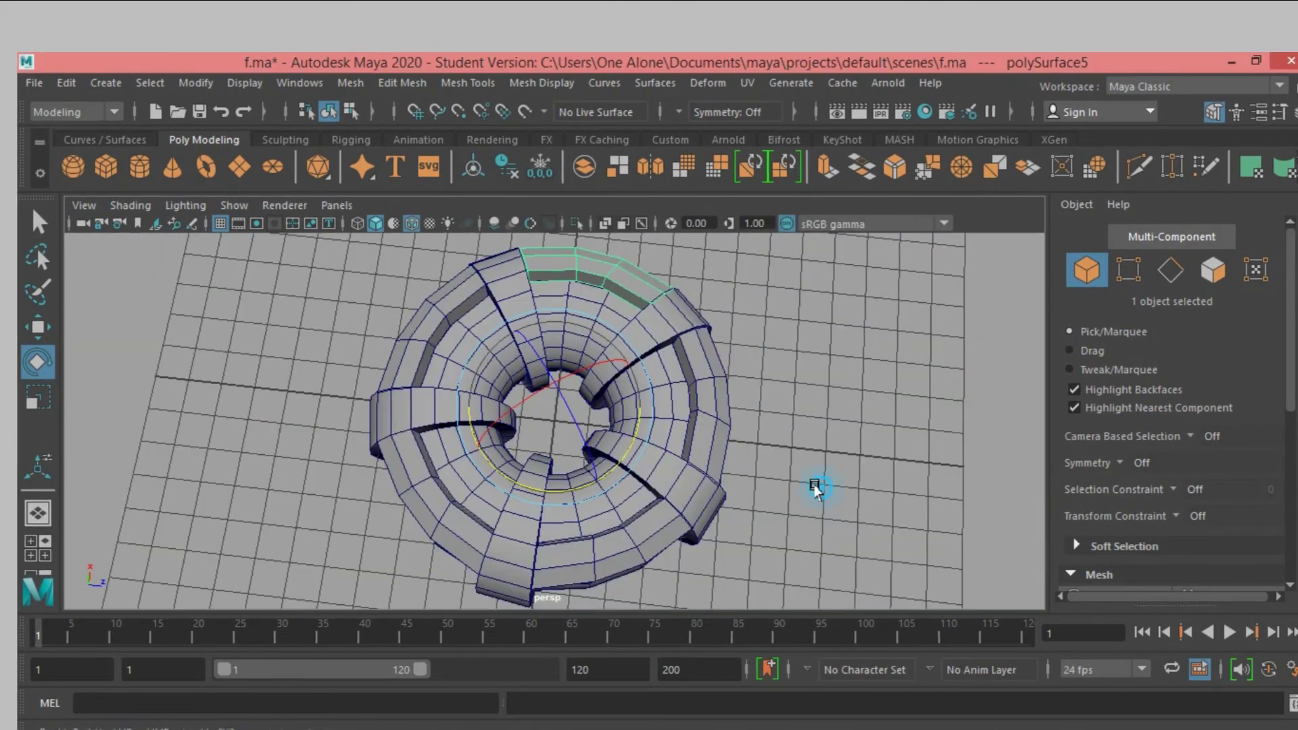
{"action": "mouse_move", "coordinate": [818, 487]}
{"action": "left_mouse_down", "text": "alt"}
{"action": "mouse_move", "coordinate": [759, 423]}
{"action": "mouse_move", "coordinate": [825, 440]}
{"action": "left_mouse_up", "text": "alt"}
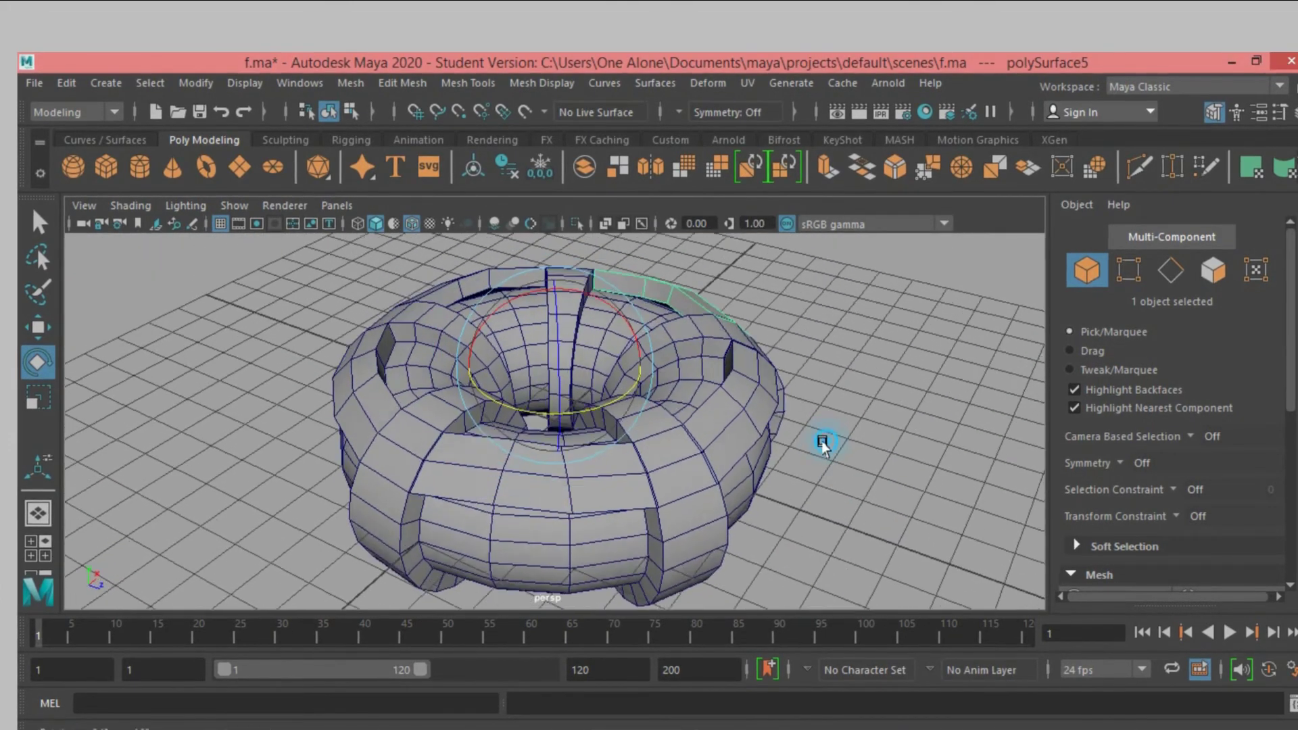
{"action": "left_click", "coordinate": [39, 221]}
{"action": "left_click_drag", "start_coordinate": [189, 302], "coordinate": [156, 315], "text": "alt"}
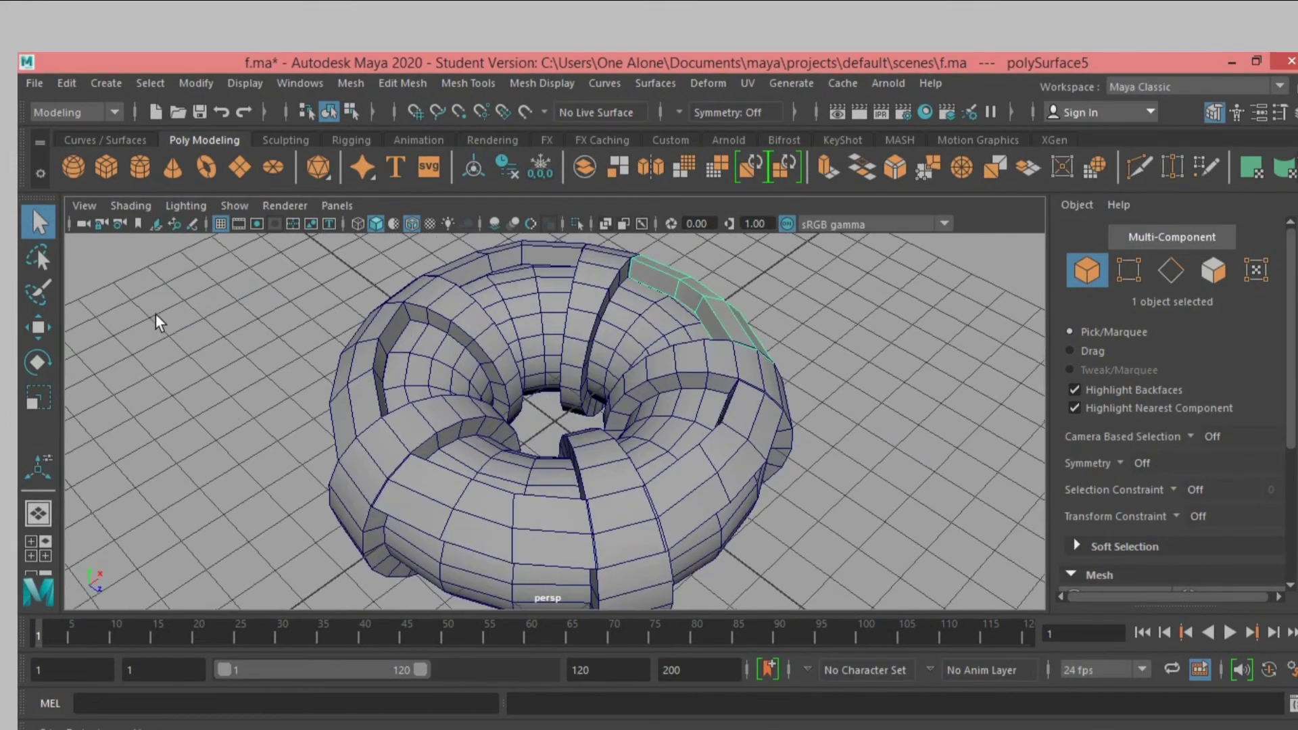
{"action": "double_click", "coordinate": [423, 490]}
{"action": "mouse_move", "coordinate": [744, 467]}
{"action": "left_mouse_down", "text": "alt"}
{"action": "mouse_move", "coordinate": [762, 464]}
{"action": "mouse_move", "coordinate": [646, 499]}
{"action": "mouse_move", "coordinate": [758, 420]}
{"action": "left_mouse_up", "text": "alt"}
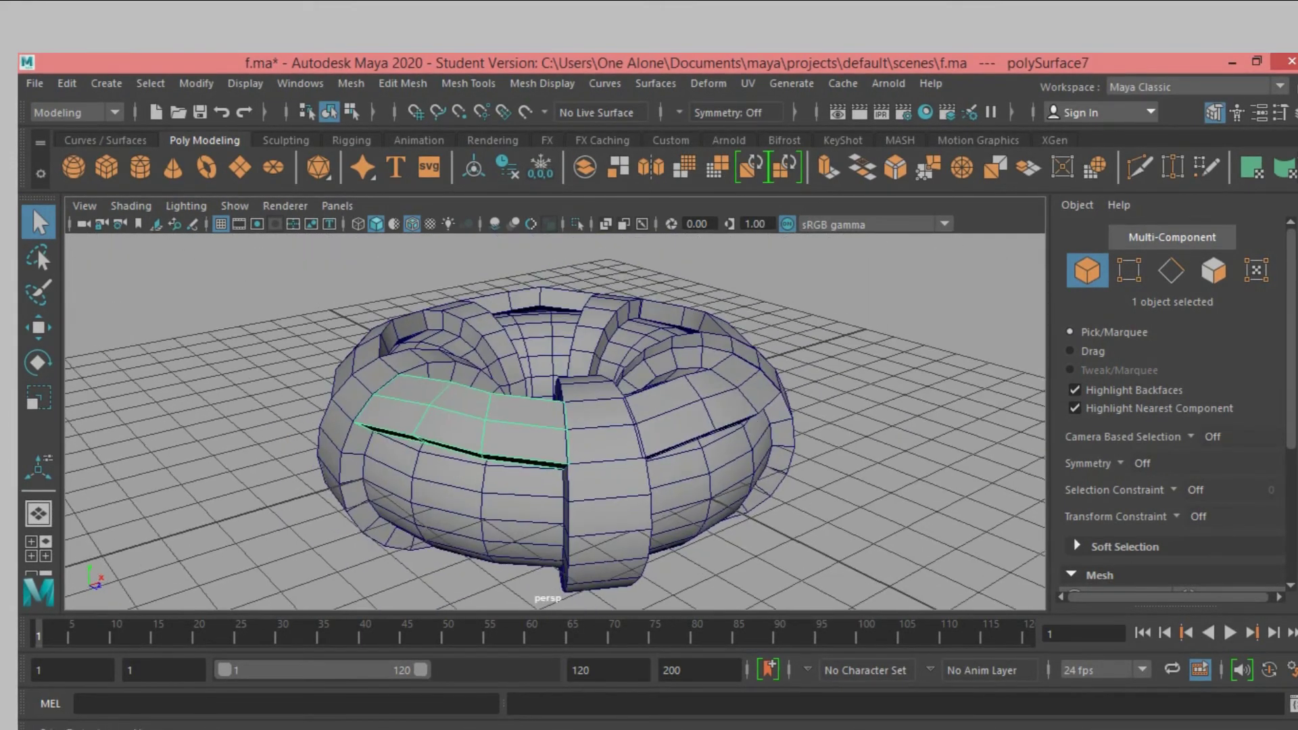
{"action": "left_click", "coordinate": [1179, 265]}
{"action": "left_click_drag", "start_coordinate": [899, 420], "coordinate": [948, 406], "text": "alt"}
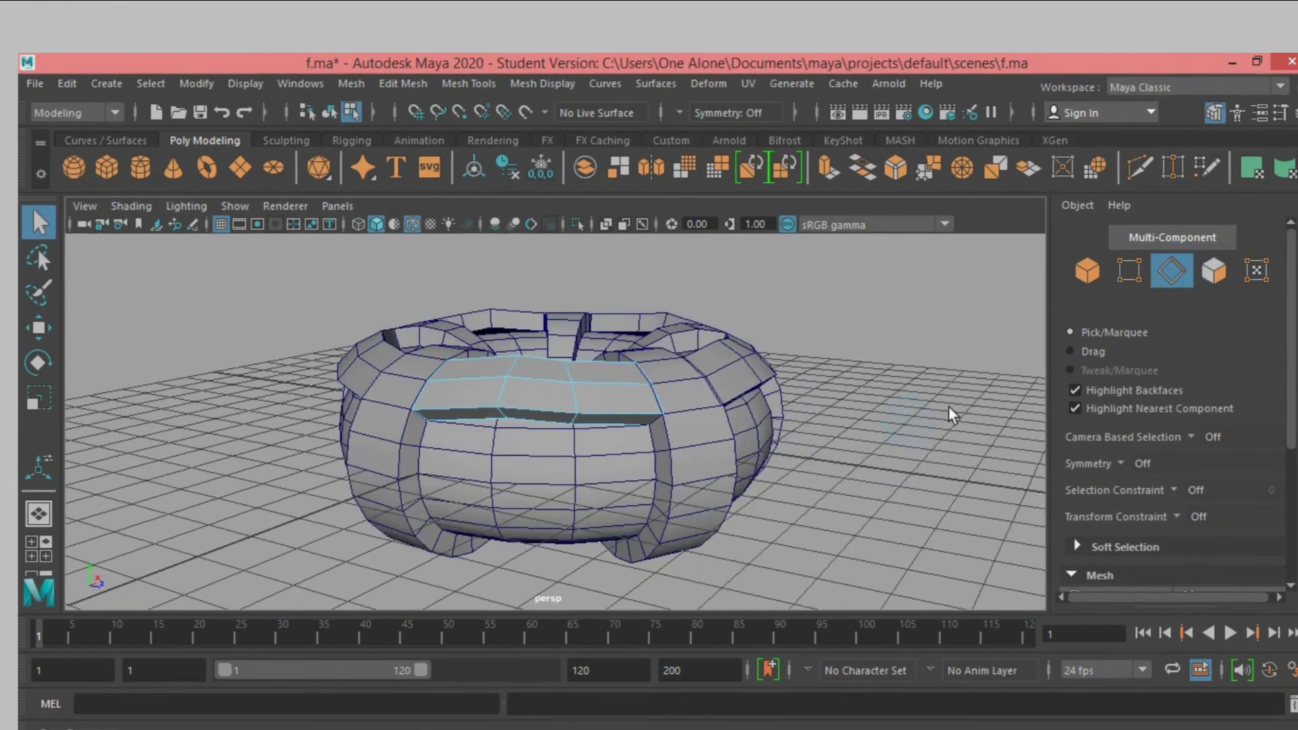
Step: Select the four edges running along one band's gap on the torus
{"action": "left_click", "coordinate": [635, 412]}
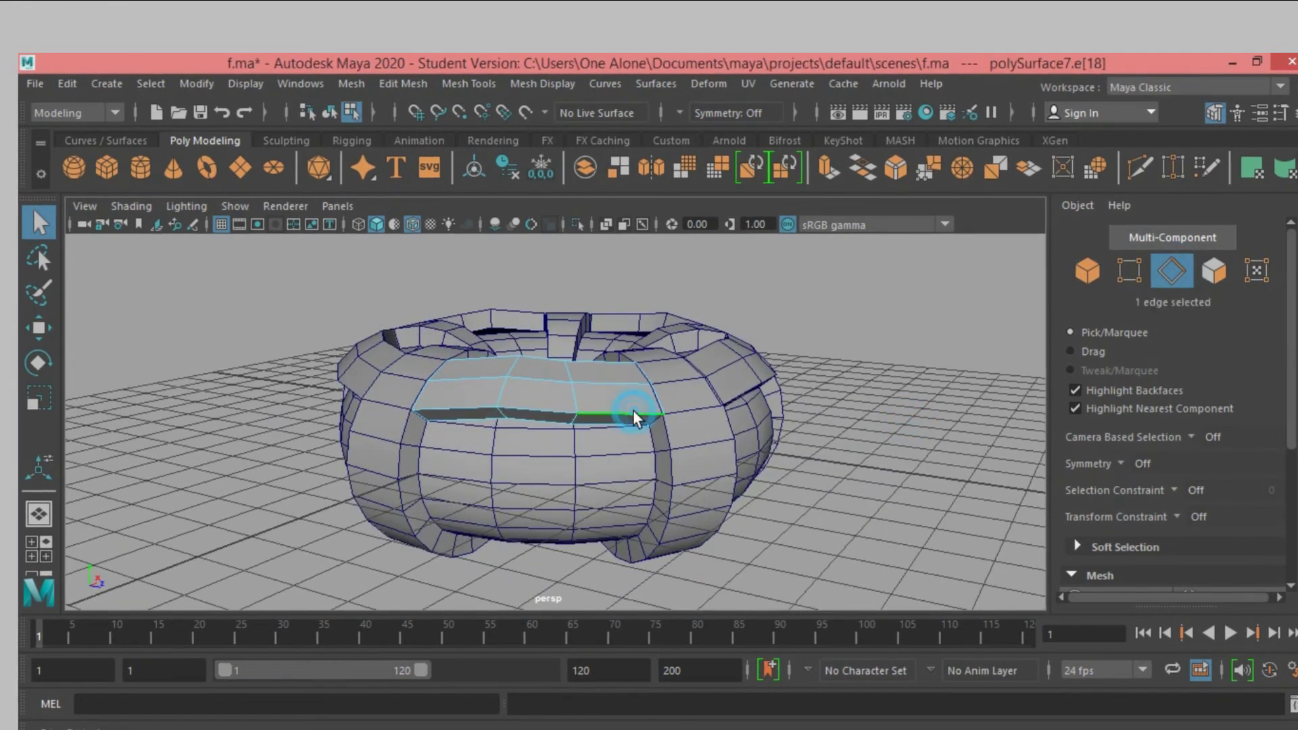
{"action": "left_click", "coordinate": [548, 411], "text": "shift"}
{"action": "left_click", "coordinate": [464, 407], "text": "shift"}
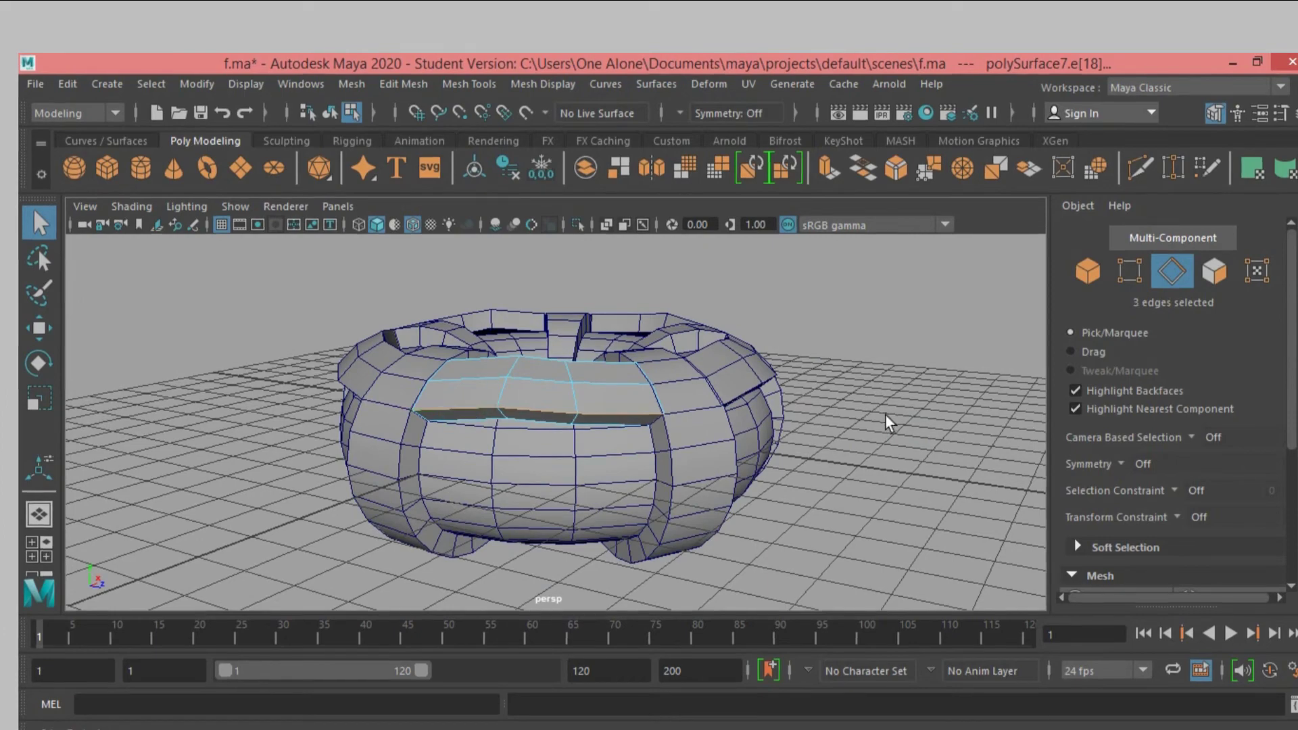
{"action": "mouse_move", "coordinate": [886, 414]}
{"action": "left_mouse_down", "text": "alt"}
{"action": "mouse_move", "coordinate": [892, 423]}
{"action": "mouse_move", "coordinate": [821, 487]}
{"action": "mouse_move", "coordinate": [627, 432]}
{"action": "left_mouse_up", "text": "alt"}
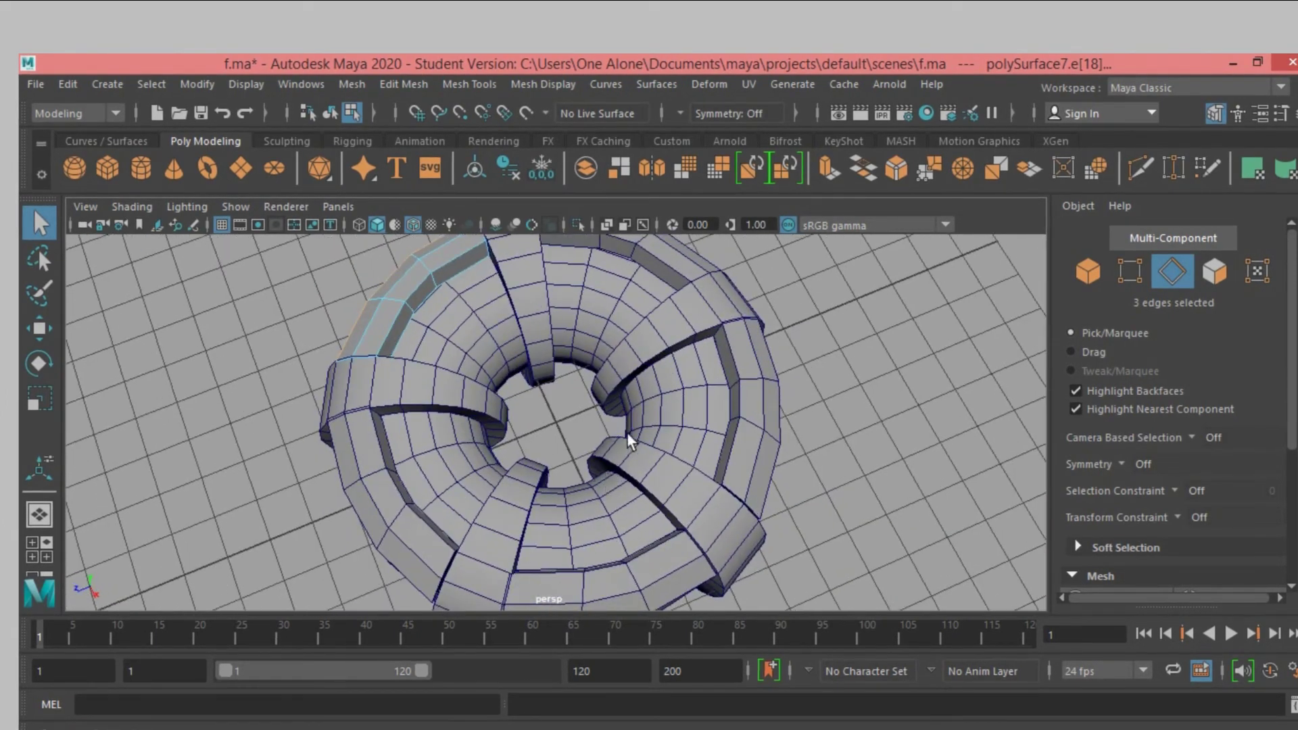
{"action": "left_click", "coordinate": [450, 260], "text": "shift"}
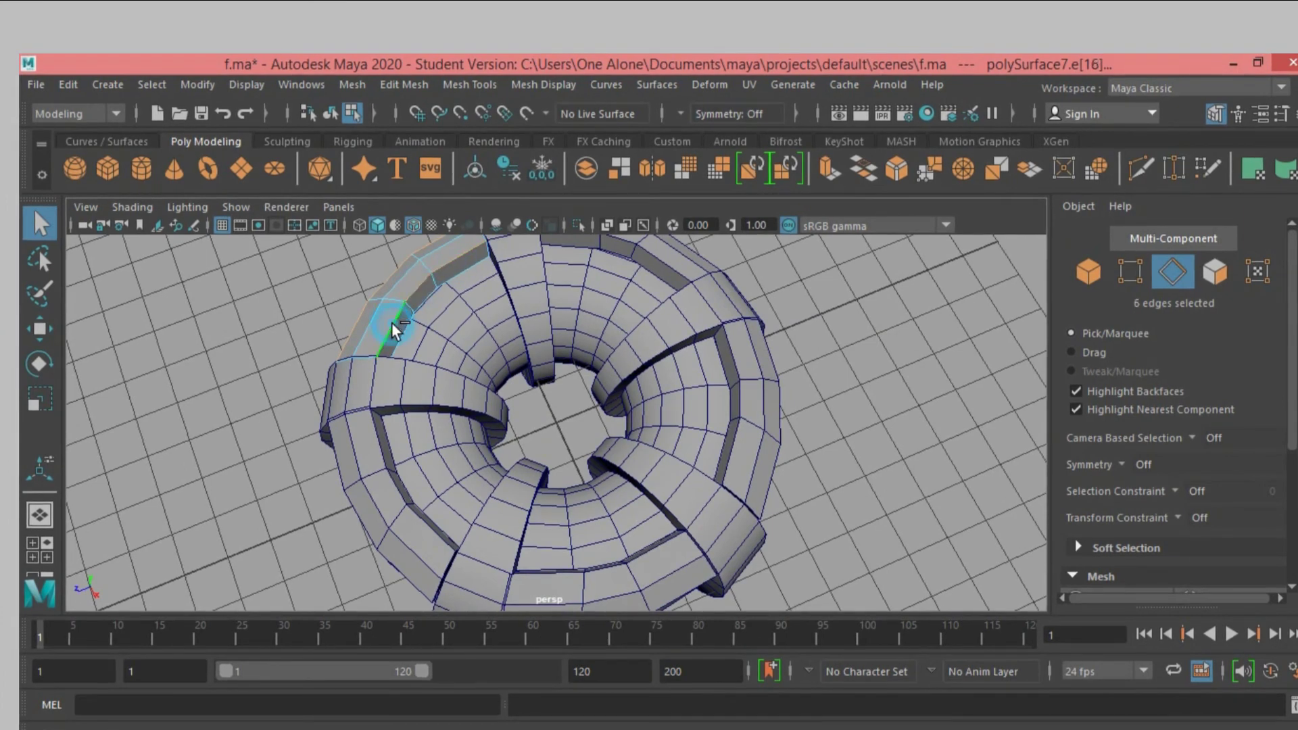
Step: Bevel the selected edges with a Fraction of 0.3
{"action": "scroll", "coordinate": [1167, 436], "scroll_direction": "down", "scroll_amount": 3}
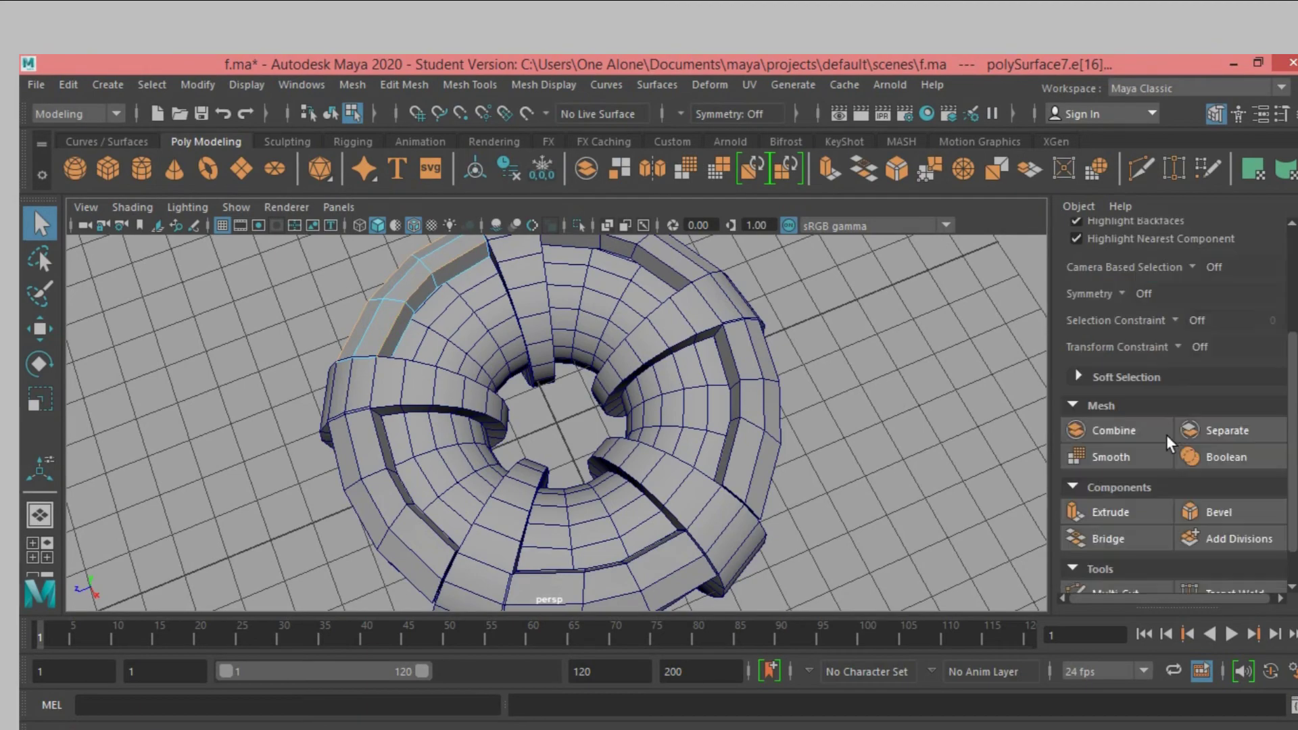
{"action": "left_click", "coordinate": [1221, 512]}
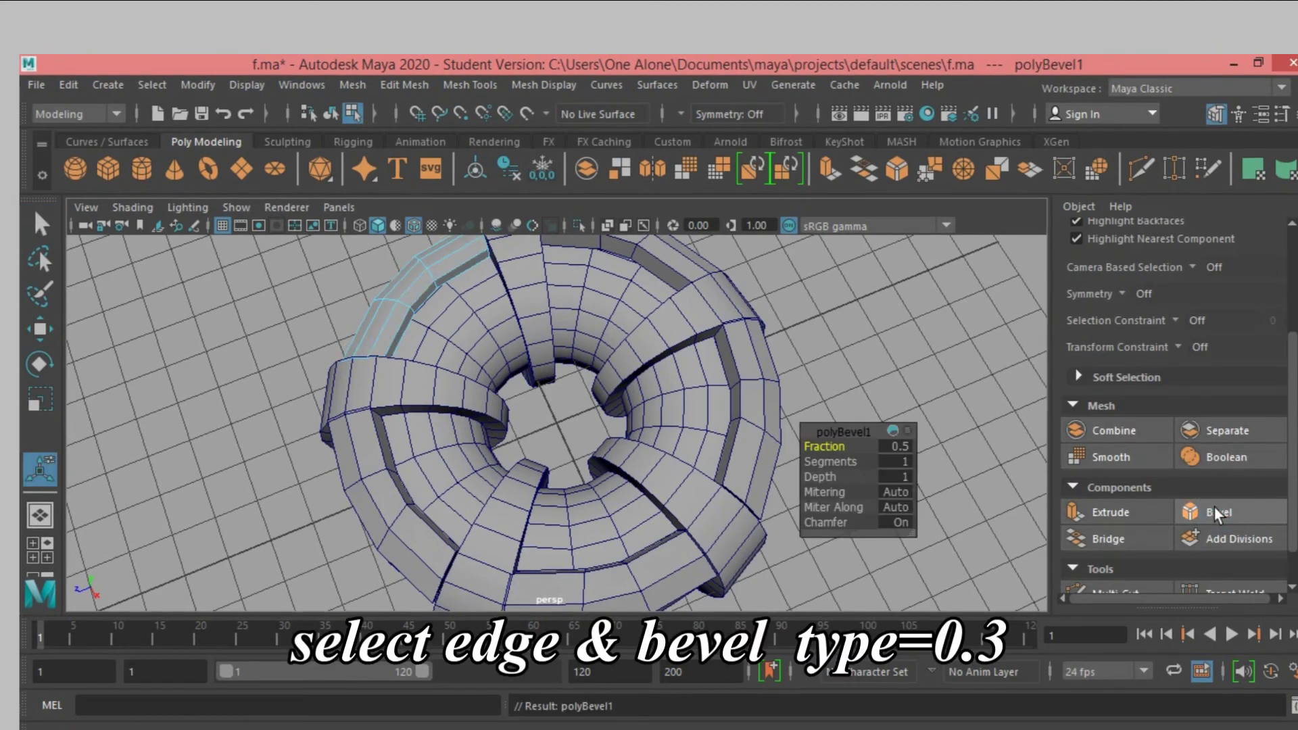
{"action": "mouse_move", "coordinate": [288, 480]}
{"action": "left_mouse_down", "text": "alt"}
{"action": "mouse_move", "coordinate": [472, 424]}
{"action": "mouse_move", "coordinate": [521, 428]}
{"action": "left_mouse_up", "text": "alt"}
{"action": "left_click", "coordinate": [897, 446]}
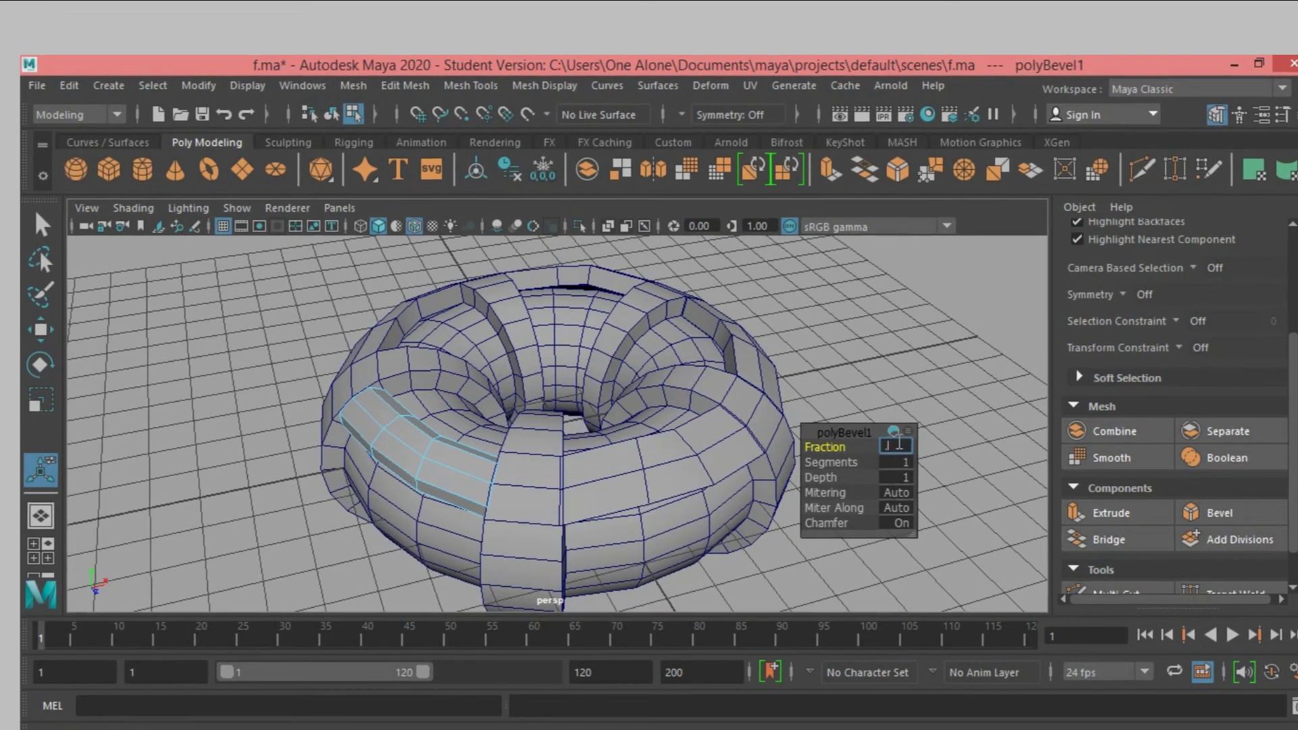
{"action": "type", "text": "0.3"}
{"action": "key", "text": "Return"}
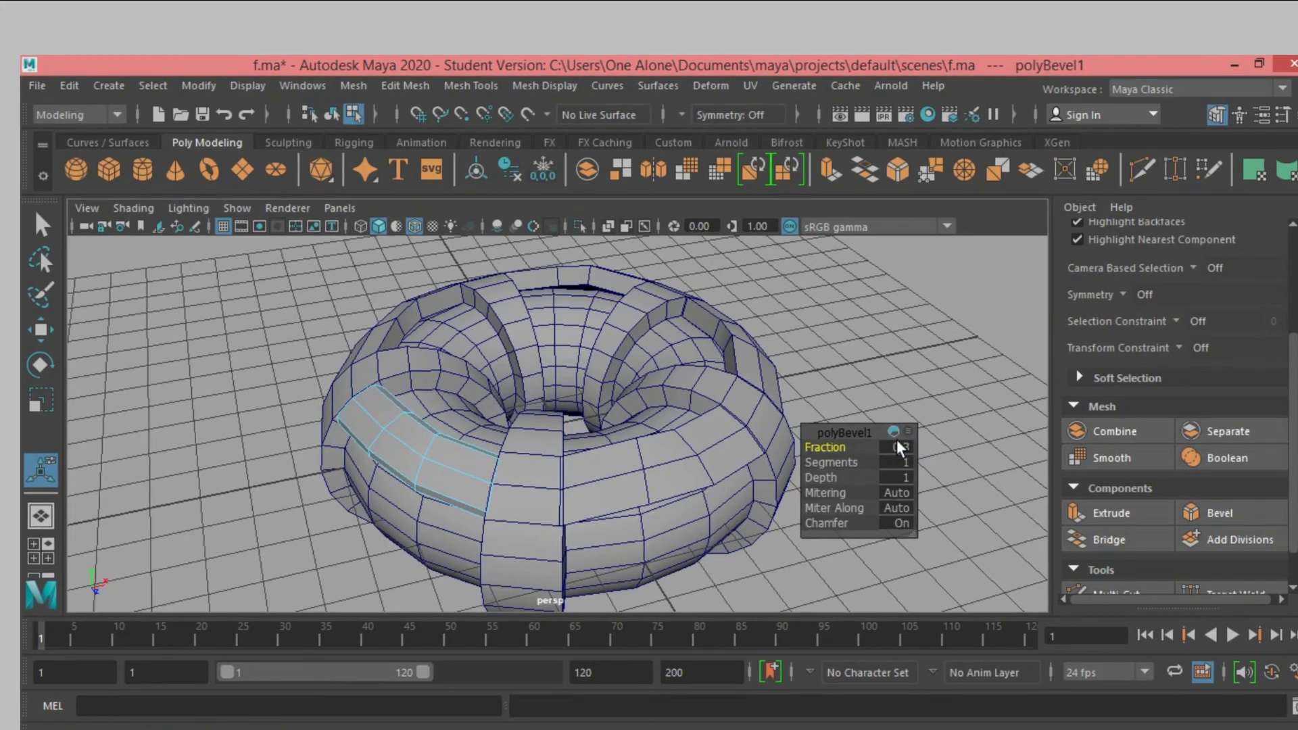
Step: Close the bevel settings, return to Object mode and clear the selection
{"action": "left_click", "coordinate": [191, 365]}
{"action": "scroll", "coordinate": [1150, 295], "scroll_direction": "up", "scroll_amount": 5}
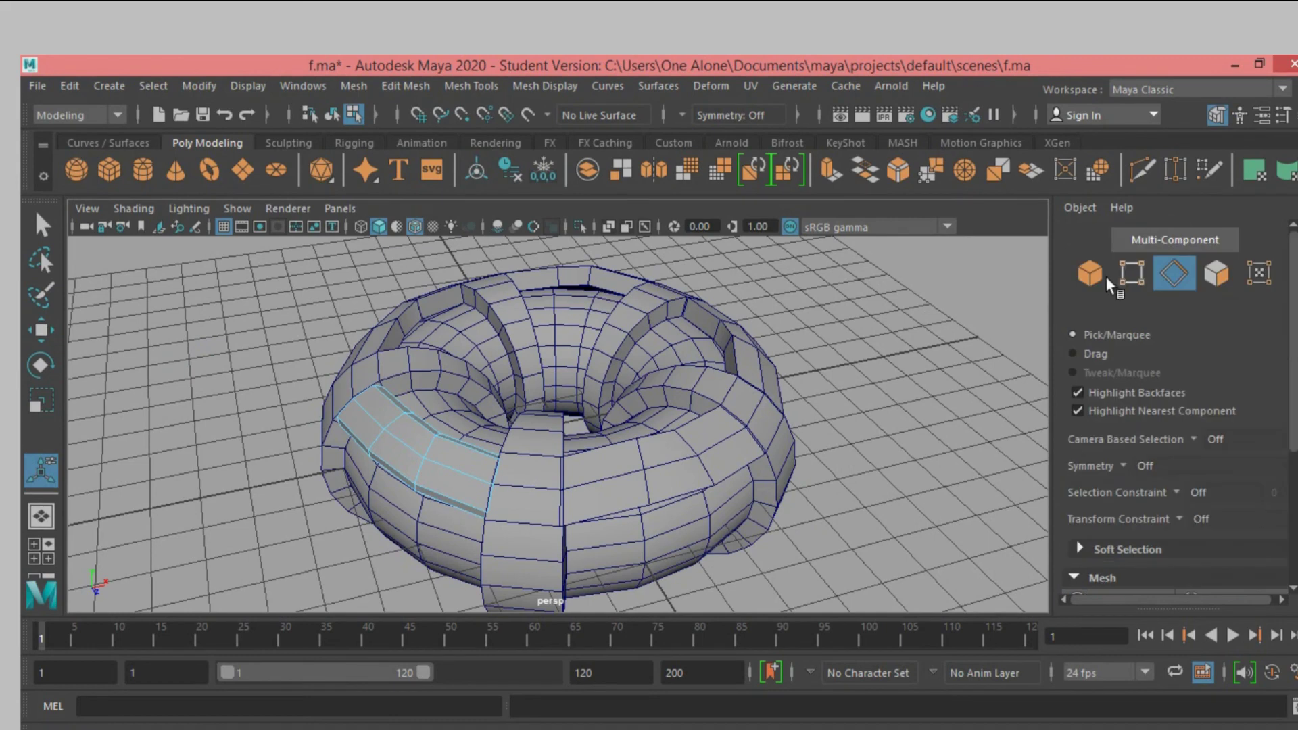
{"action": "left_click", "coordinate": [1090, 273]}
{"action": "left_click", "coordinate": [899, 313]}
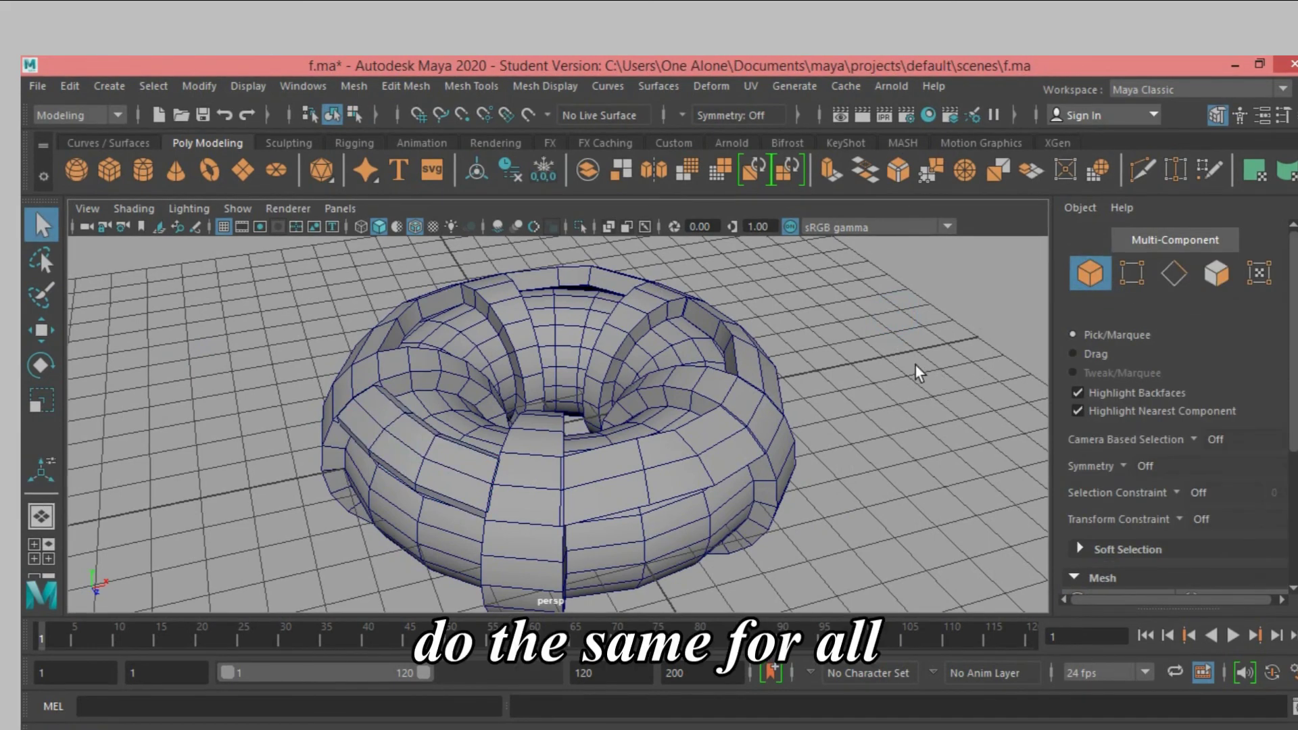
Step: With wireframe on shaded enabled, marquee-select all six torus pieces
{"action": "left_click", "coordinate": [416, 227]}
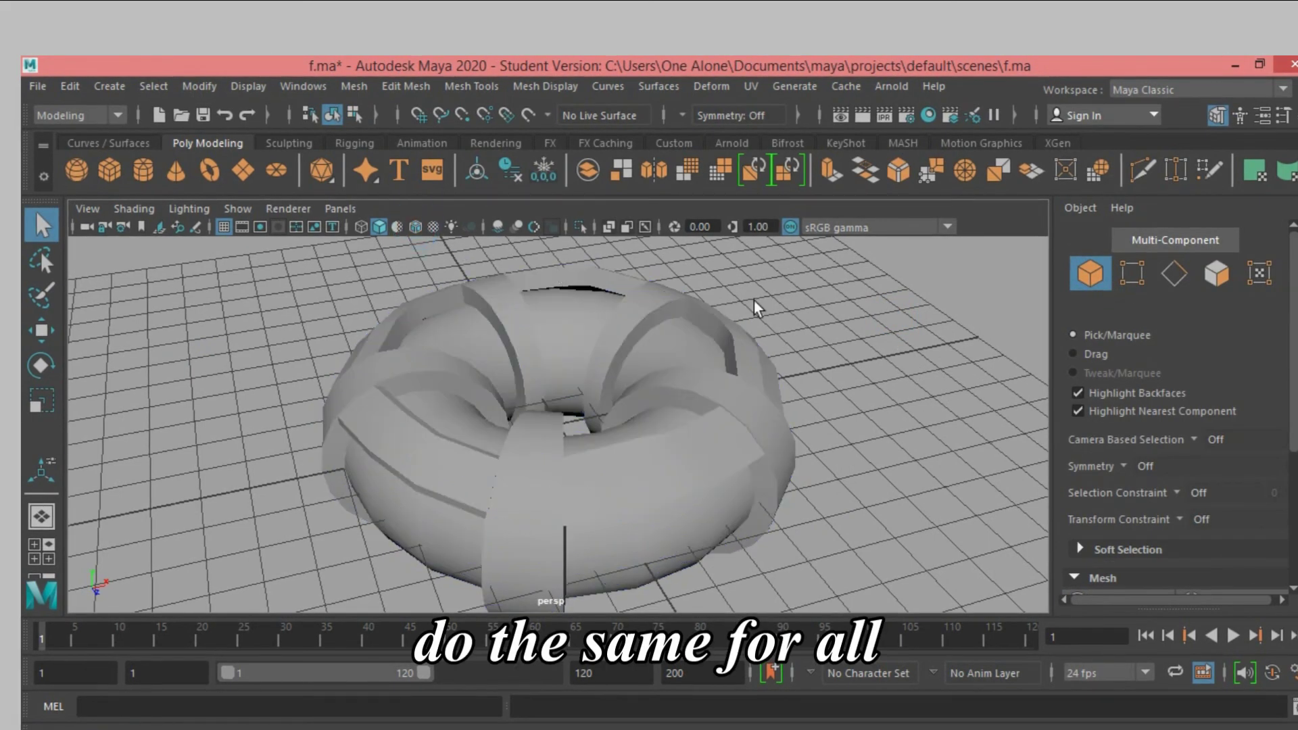
{"action": "left_click", "coordinate": [422, 457]}
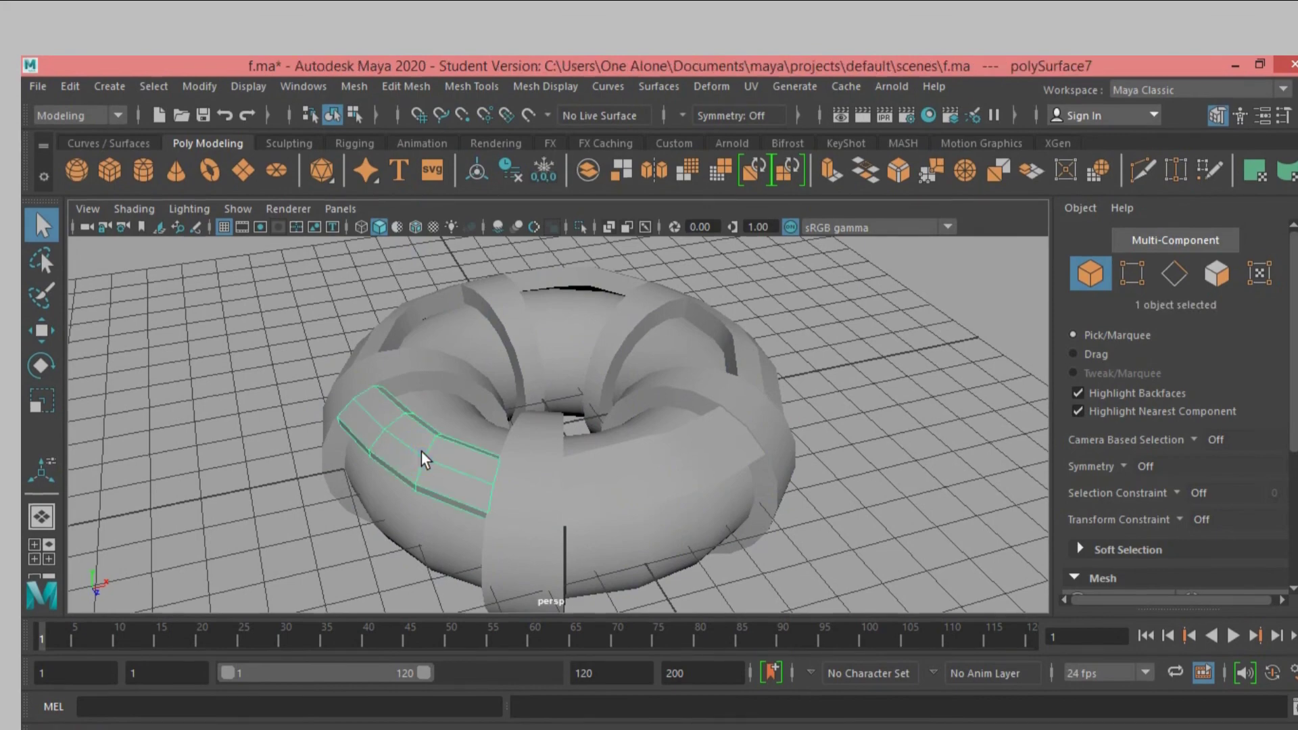
{"action": "left_click", "coordinate": [415, 226]}
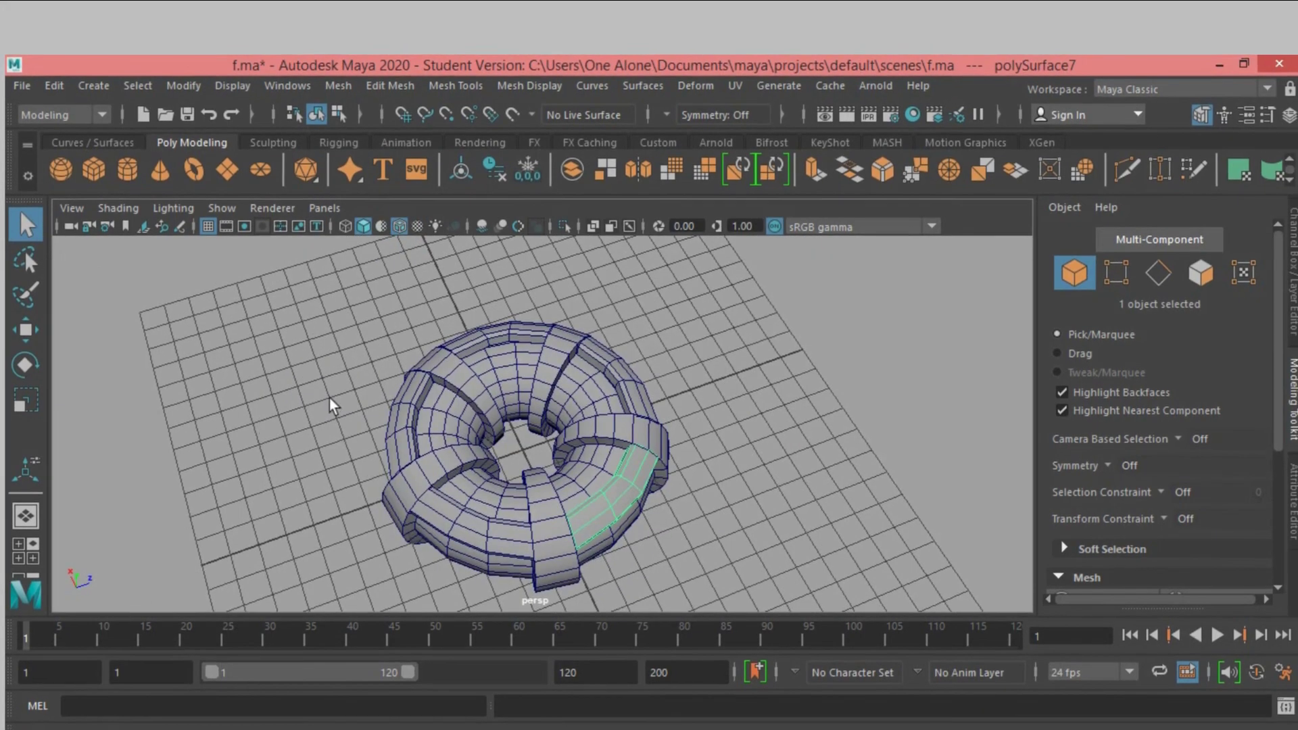
{"action": "left_click_drag", "start_coordinate": [747, 406], "coordinate": [745, 379], "text": "alt"}
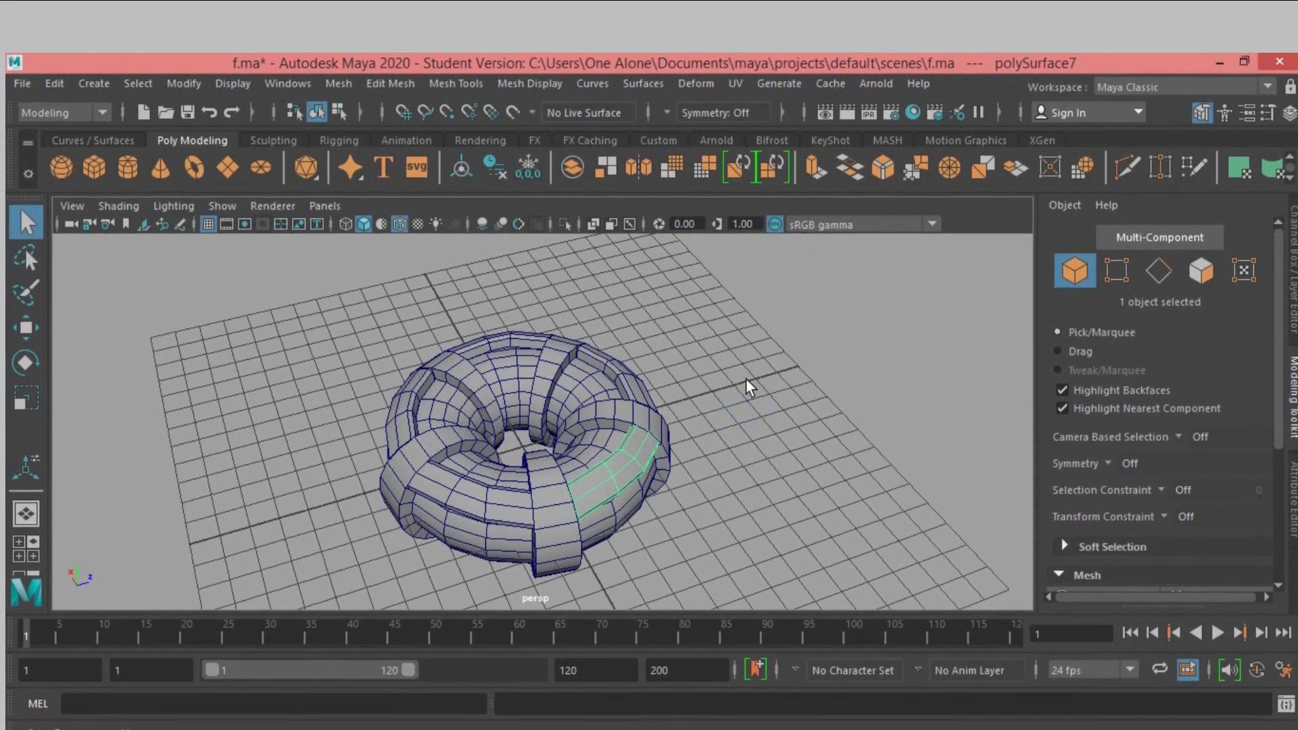
{"action": "mouse_move", "coordinate": [295, 285]}
{"action": "left_mouse_down"}
{"action": "mouse_move", "coordinate": [890, 628]}
{"action": "mouse_move", "coordinate": [879, 619]}
{"action": "left_mouse_up"}
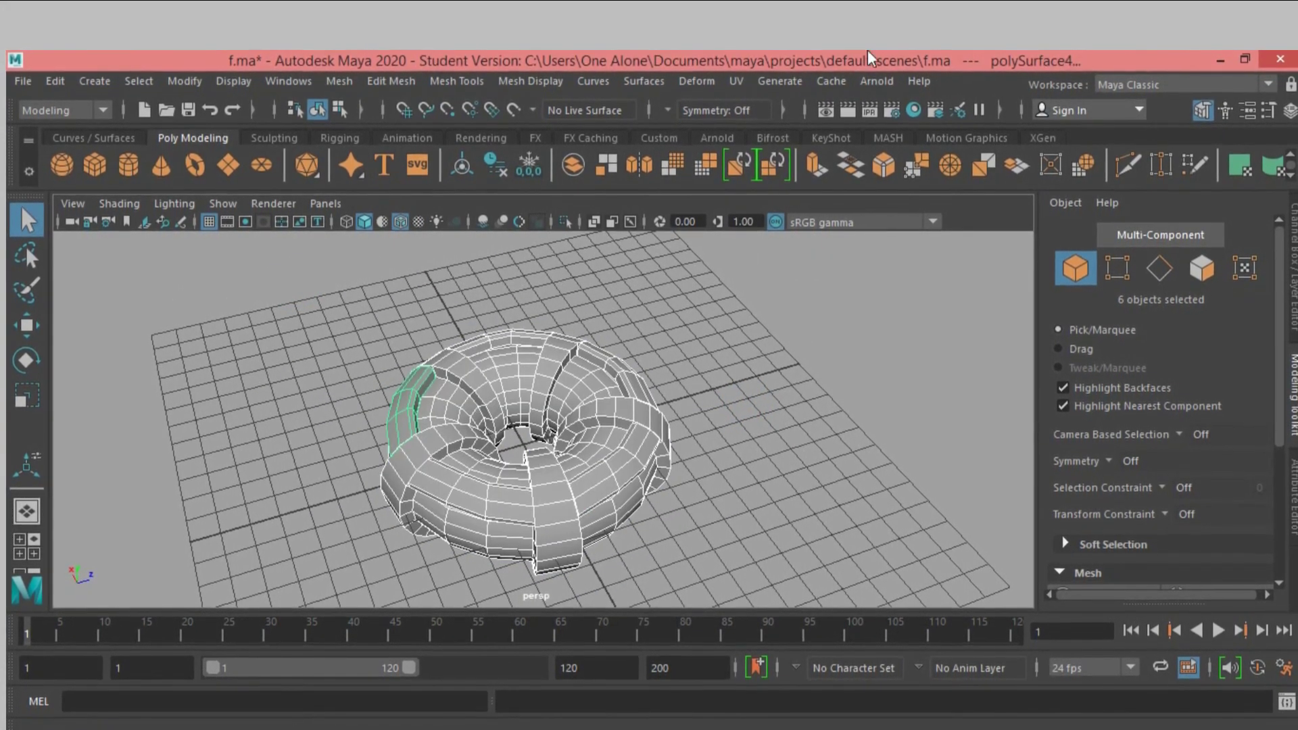
Step: Combine the six pieces into one mesh, polySurface8, and delete its construction history
{"action": "left_click", "coordinate": [341, 79]}
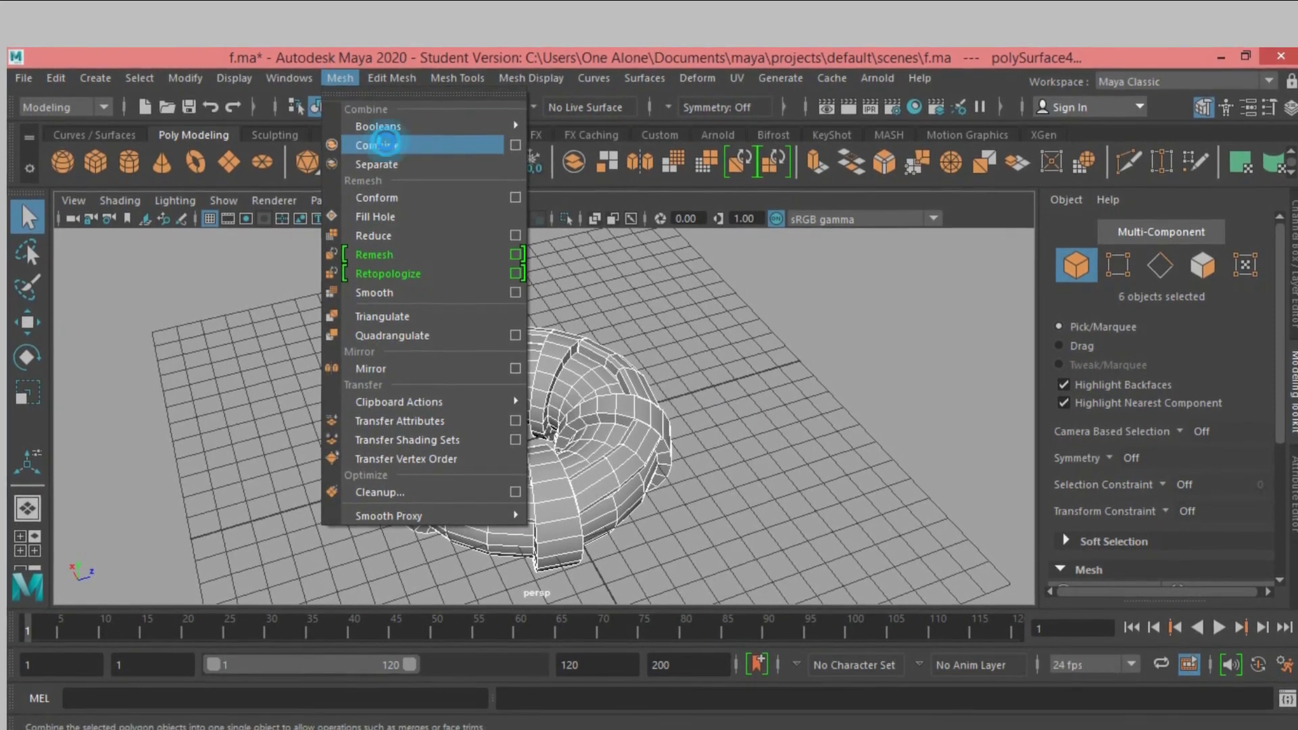
{"action": "left_click", "coordinate": [378, 147]}
{"action": "left_click_drag", "start_coordinate": [476, 332], "coordinate": [571, 344], "text": "alt"}
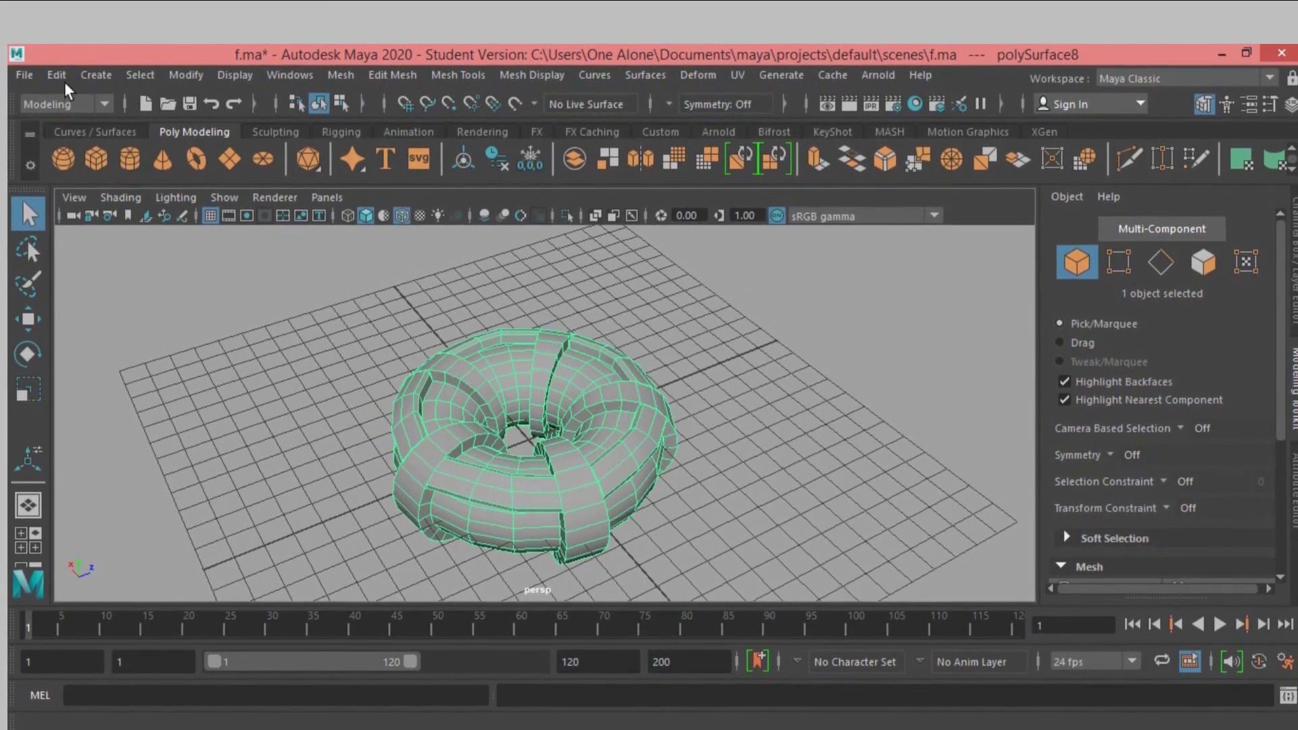
{"action": "left_click", "coordinate": [60, 77]}
{"action": "mouse_move", "coordinate": [111, 295]}
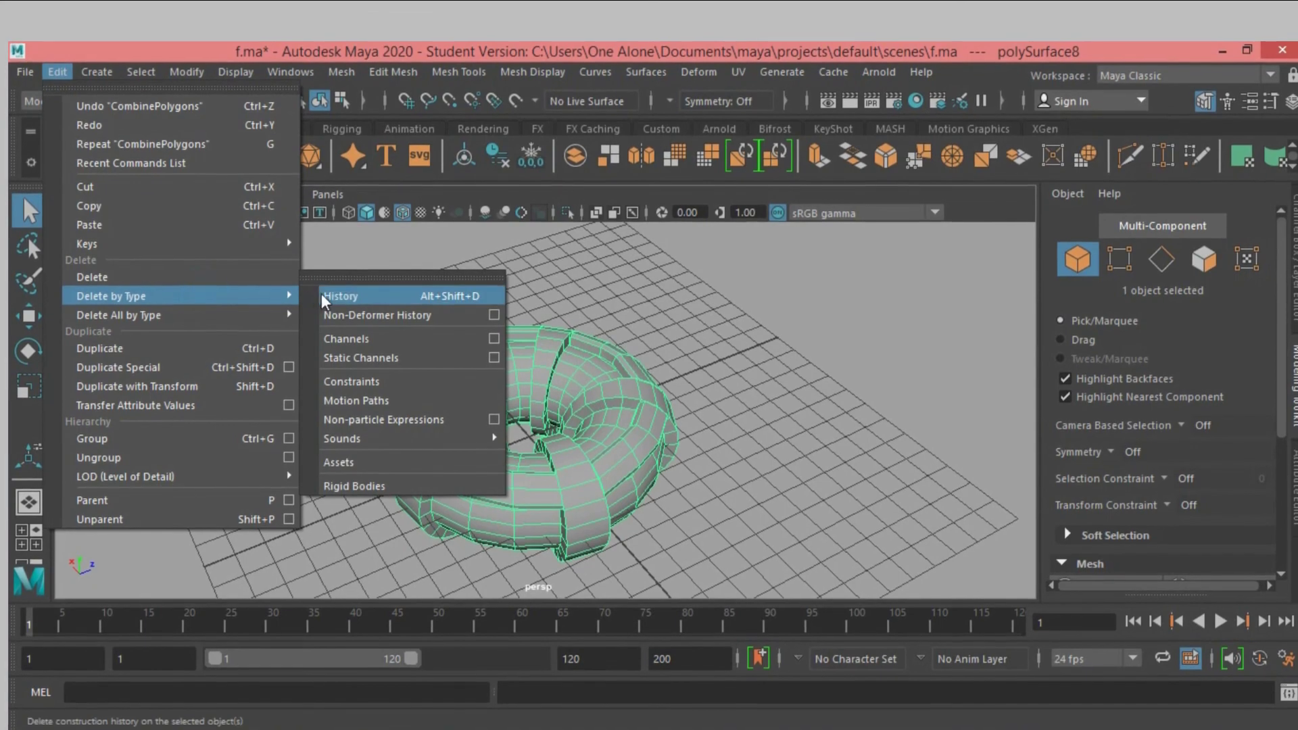
{"action": "left_click", "coordinate": [325, 293]}
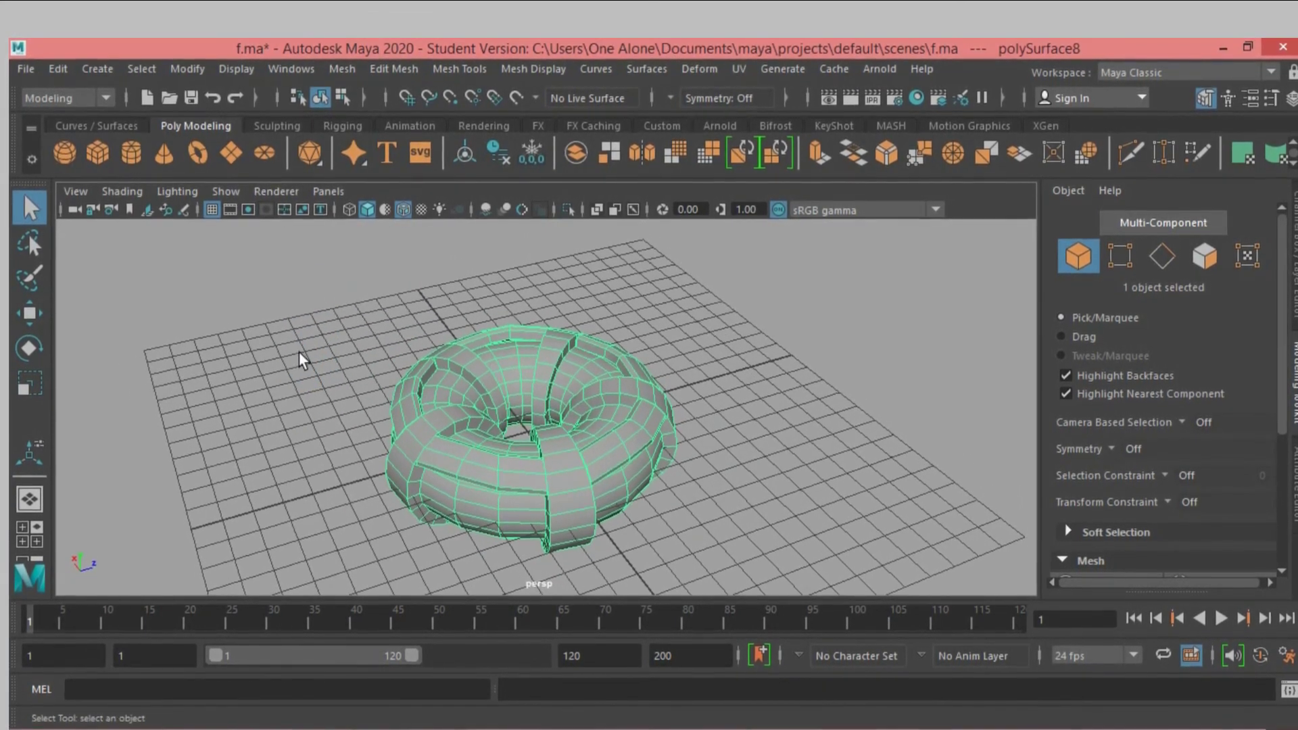